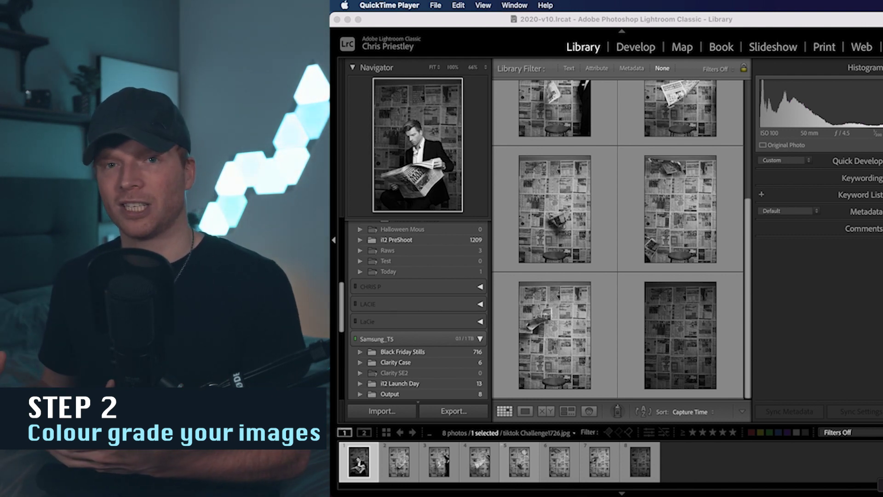
Select all eight newspaper portrait photos in the Lightroom library.
left_click(677, 348)
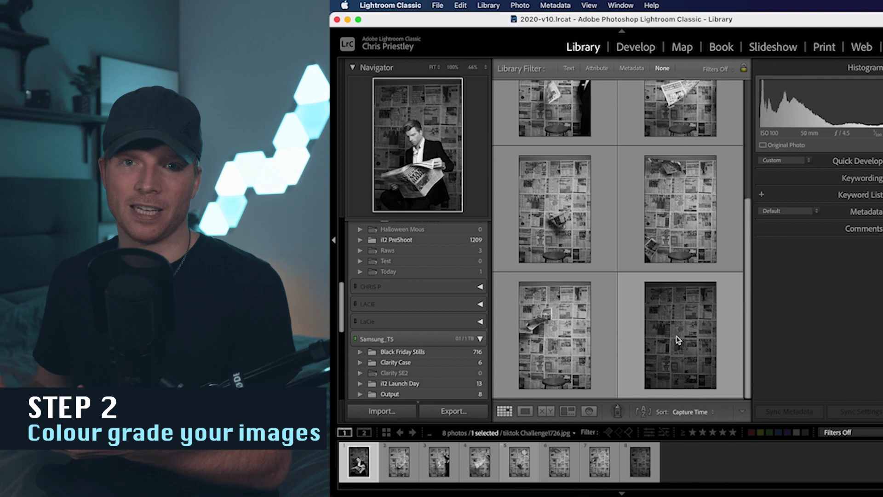
scroll(678, 340, "up", 5)
scroll(653, 237, "down", 1)
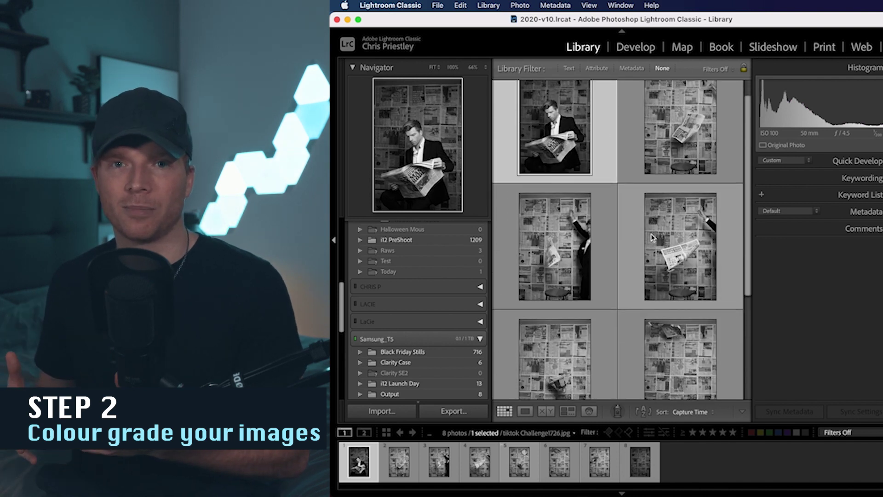
scroll(653, 236, "down", 4)
left_click(683, 330, "shift")
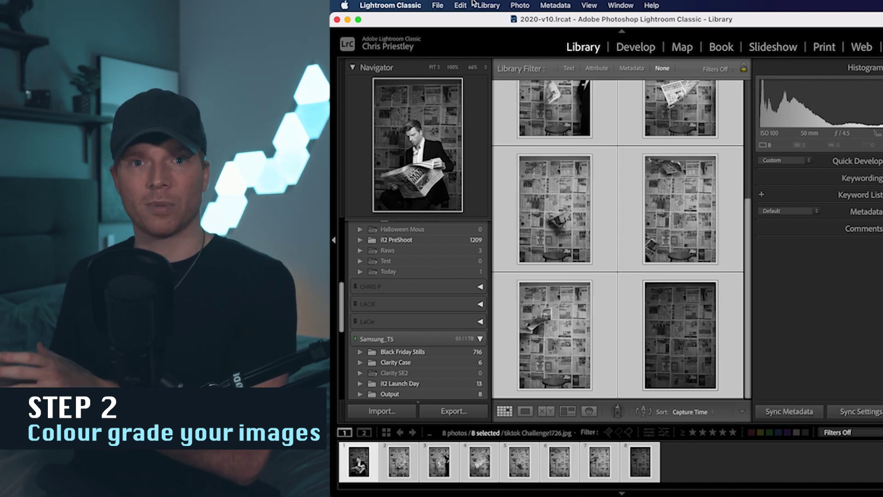
Set up a hard drive export of the selected photos, creating a new folder named Stills inside 3D Newspaper Portrait.
left_click(437, 5)
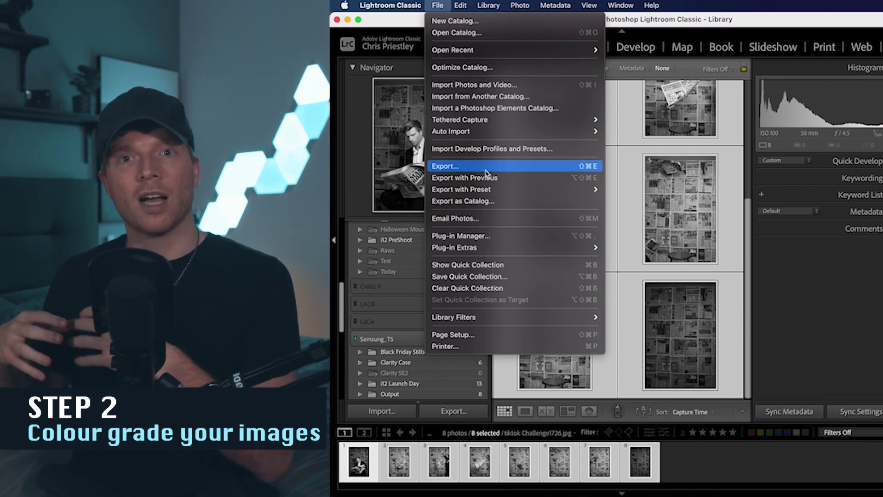
left_click(453, 167)
type("St")
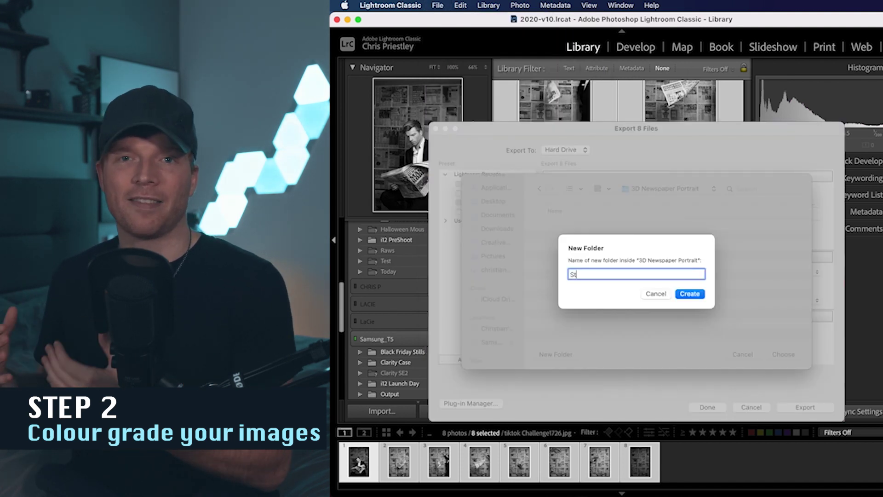
type("ills")
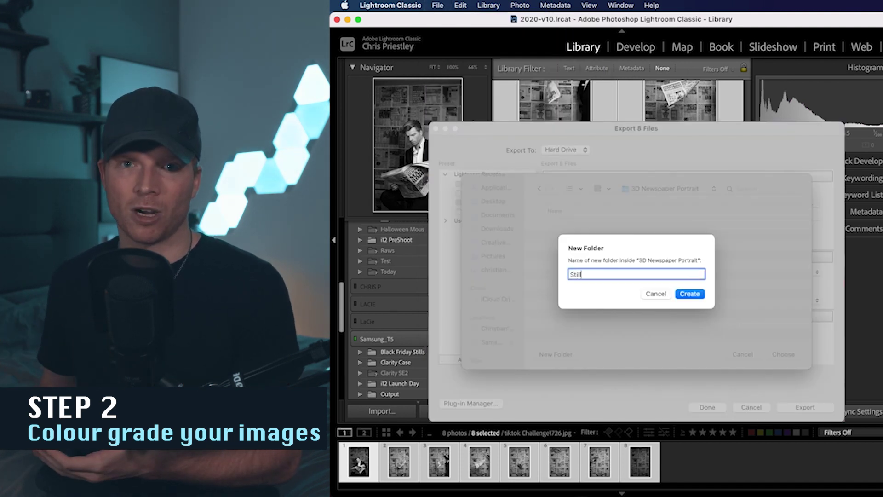
key("Return")
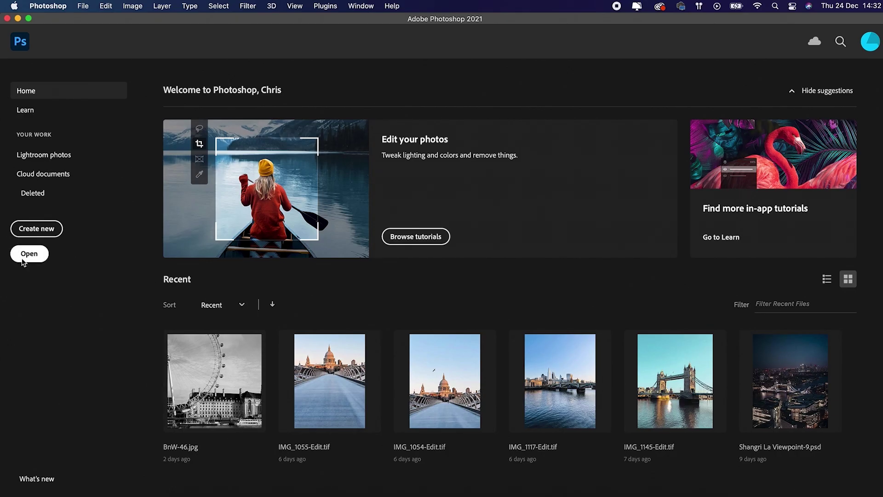
Open 04 - Myself.jpg from the Stills folder in Photoshop.
left_click(22, 259)
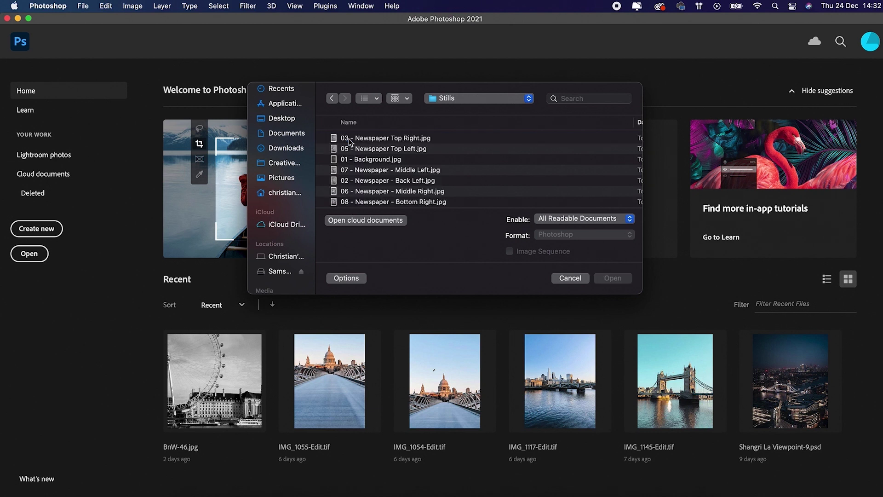
scroll(374, 143, "down", 2)
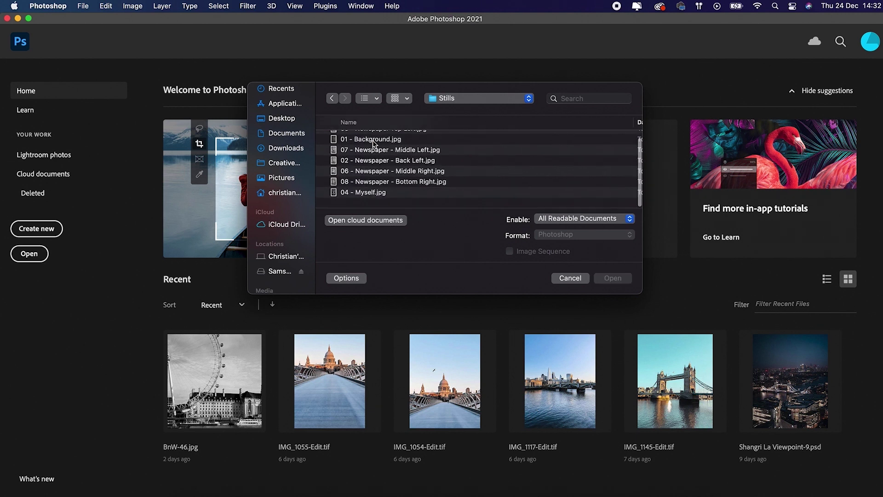
left_click(388, 197)
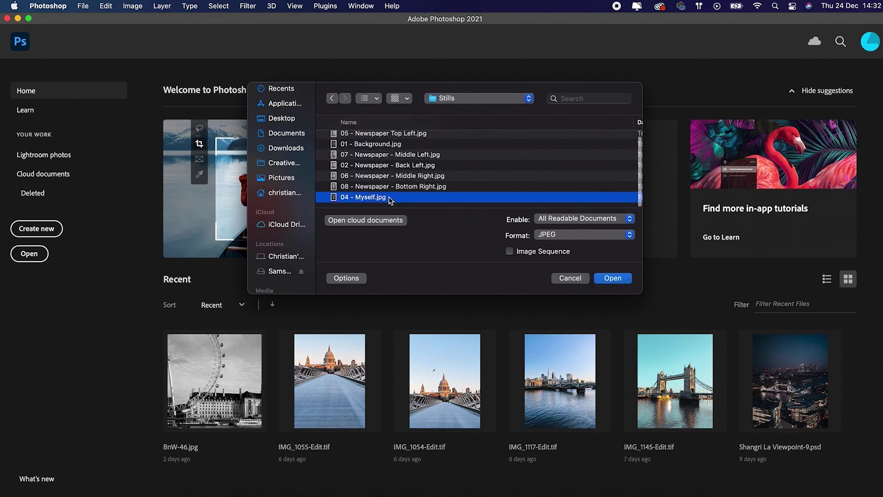
left_click(613, 278)
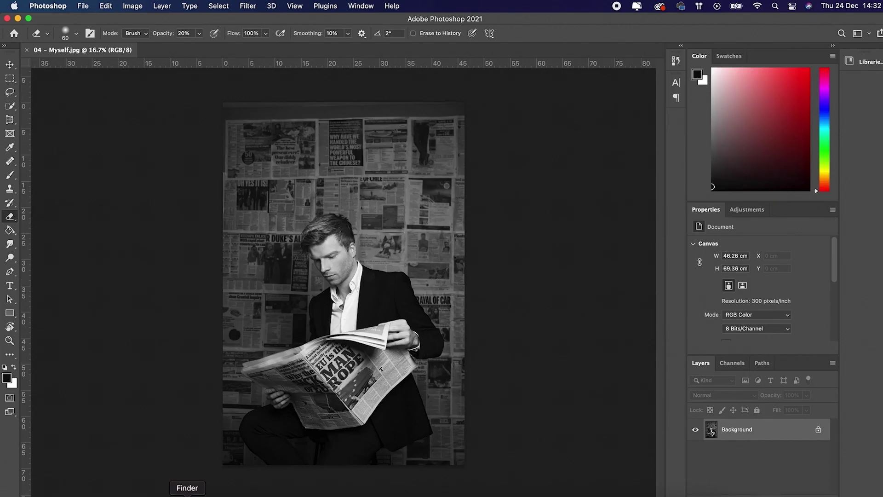
Place all eight JPGs, 01 - Background through 08 - Newspaper - Bottom Right, from the Stills folder in Finder into the Photoshop document.
left_click(187, 495)
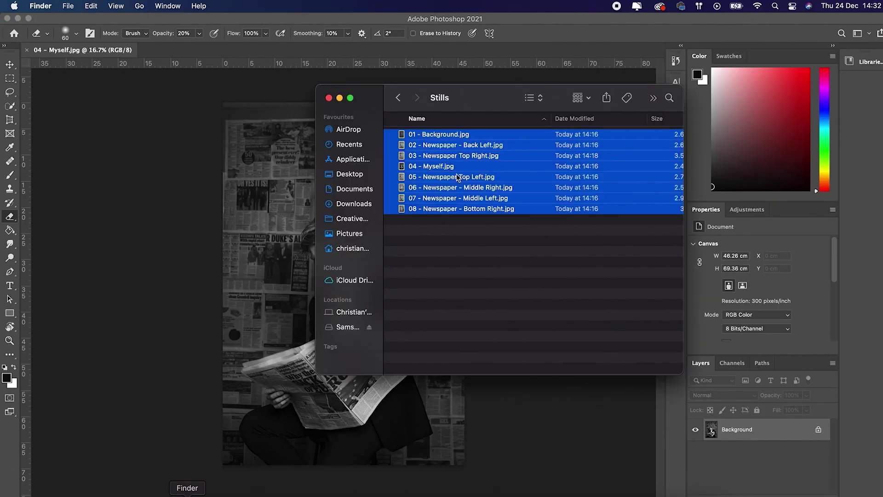
left_click(498, 222)
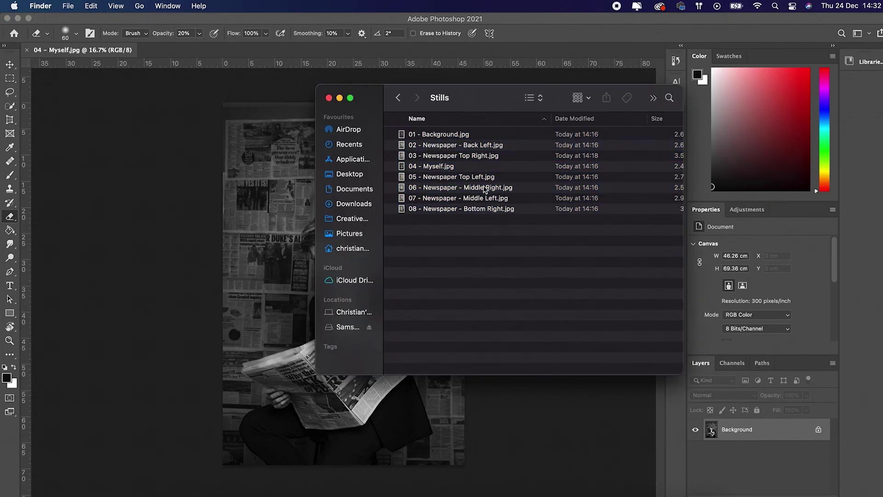
left_click(467, 135)
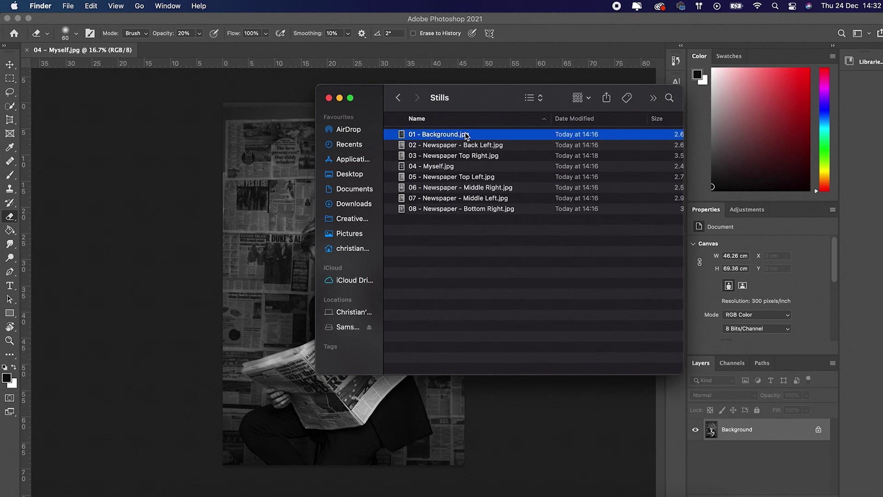
left_click(470, 156, "shift")
left_click(472, 208, "shift")
left_click_drag(453, 170, 350, 242)
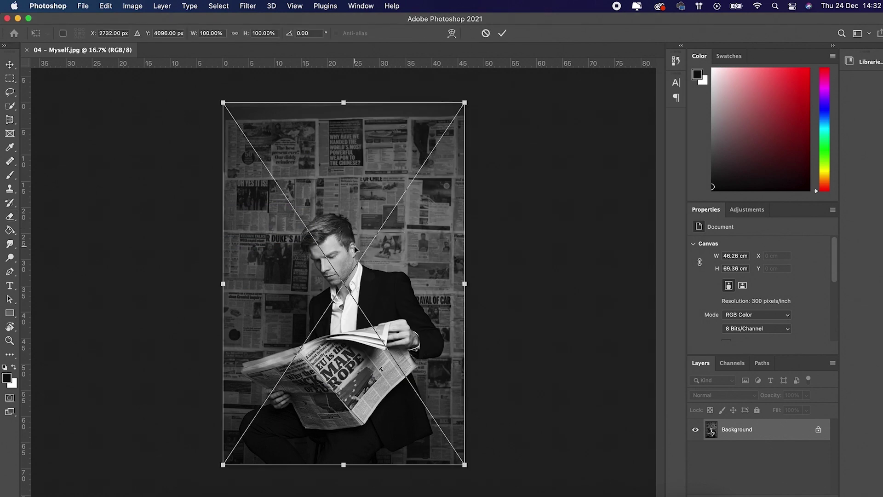
key("Return")
key("Return")
key("Return")
key("Return")
key("Return")
key("Return")
key("Return")
key("Return")
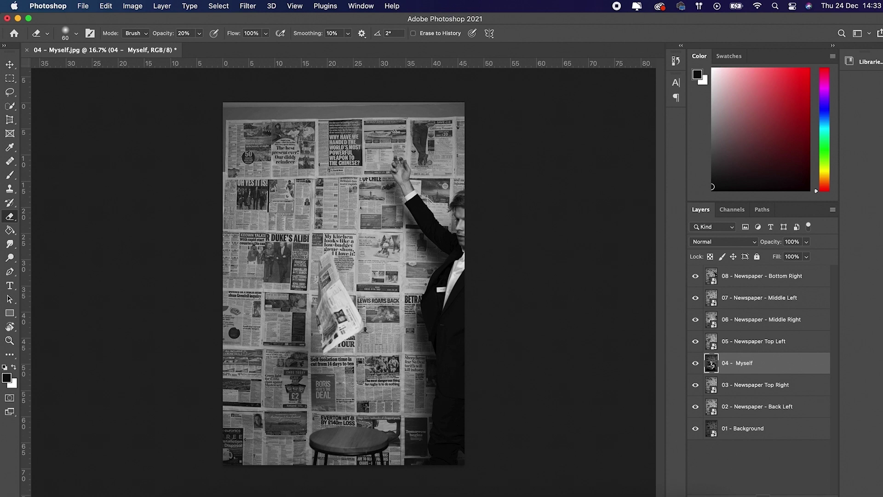
Hide the layers from 08 - Newspaper - Bottom Right down to 03 - Newspaper Top Right.
left_click(696, 277)
left_click(695, 298)
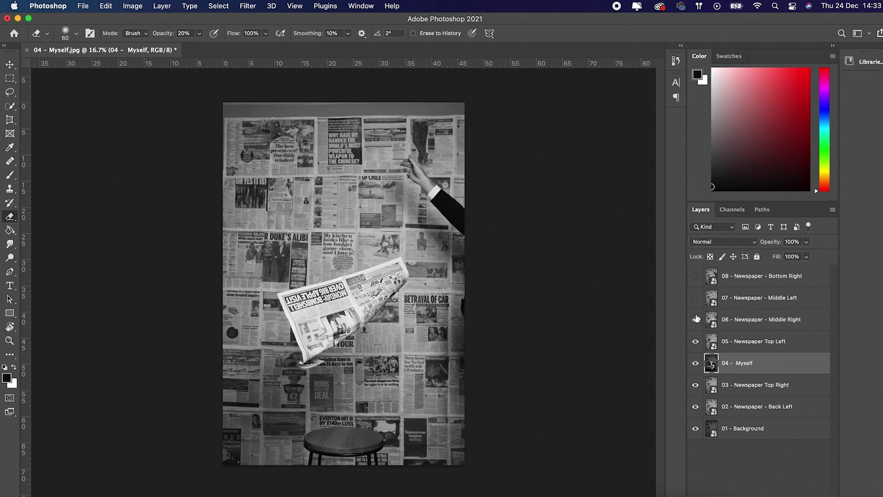
left_click(695, 319)
left_click(696, 342)
left_click(695, 363)
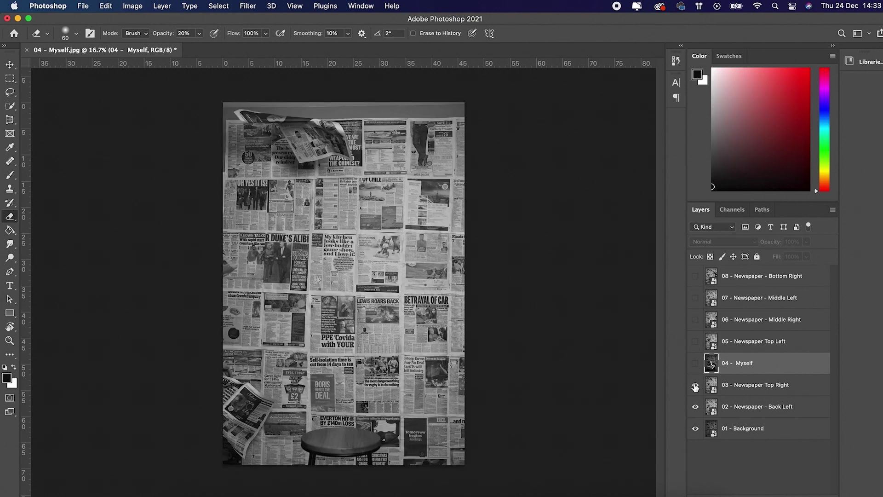
left_click(695, 385)
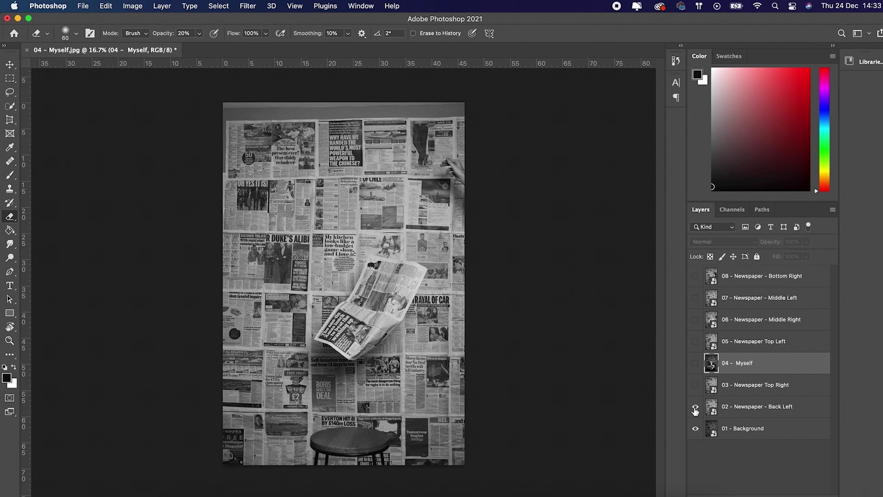
Rasterize the 02 - Newspaper - Back Left layer and trace the outline of its floating newspaper with the Pen tool.
left_click(746, 410)
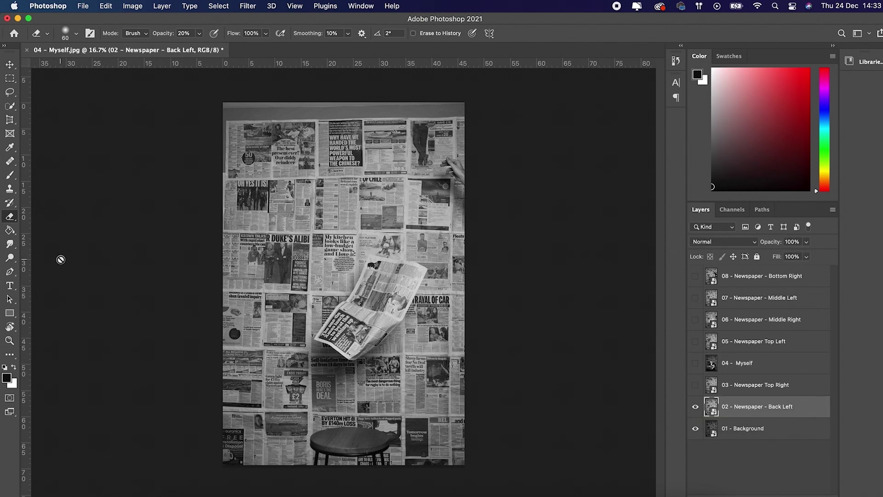
left_click(306, 295)
left_click(479, 219)
left_click(9, 273)
scroll(278, 334, "up", 5)
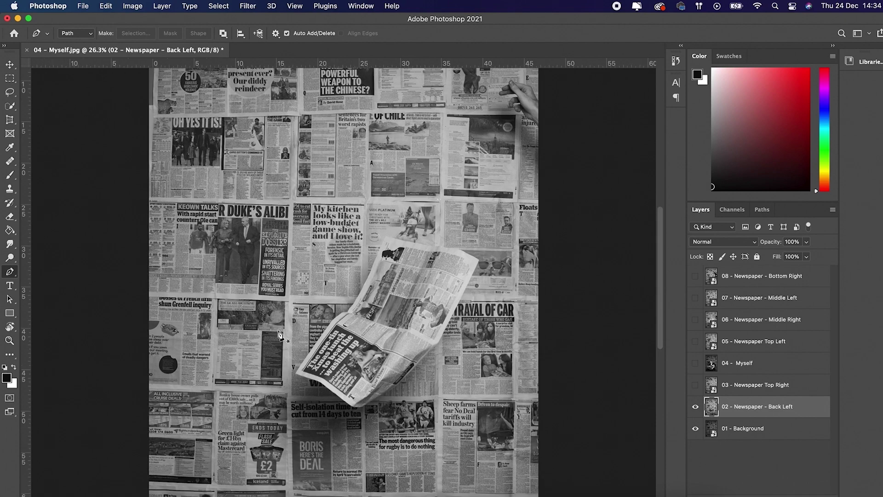
scroll(278, 334, "down", 3)
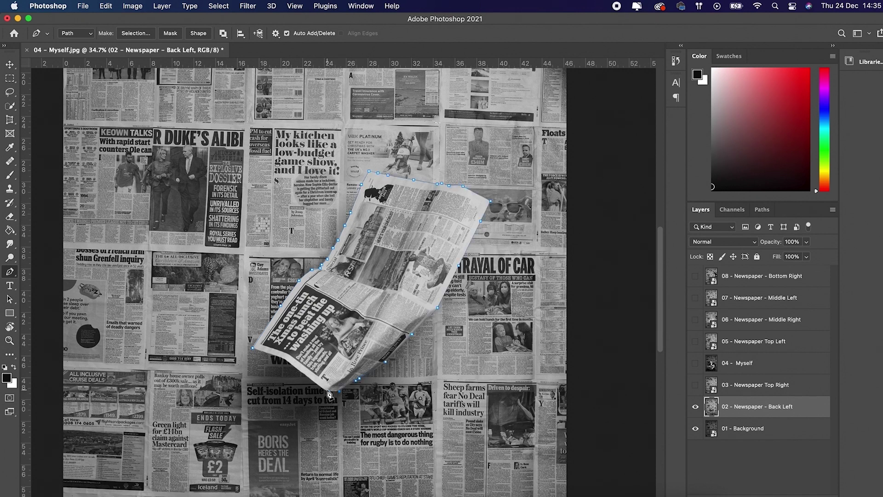
Convert the path to a selection with a 2-pixel feather radius and delete everything outside the newspaper, then clear the selection.
left_click(134, 33)
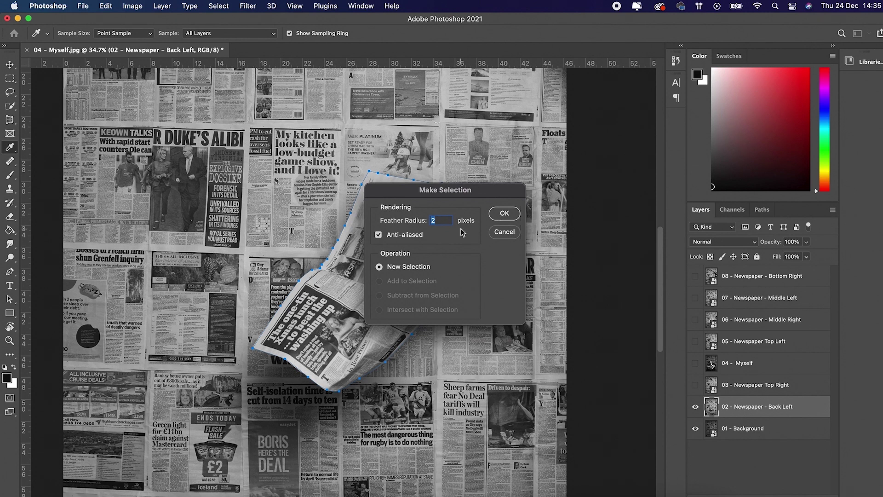
key("Return")
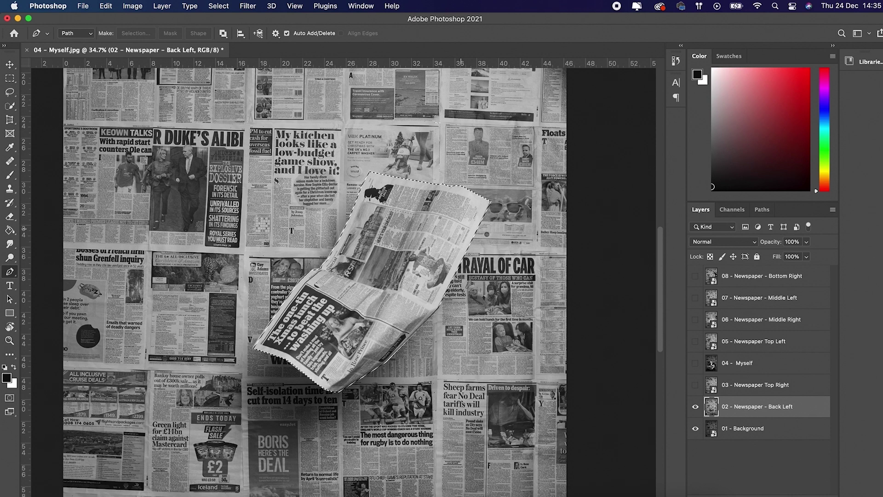
left_click(392, 6)
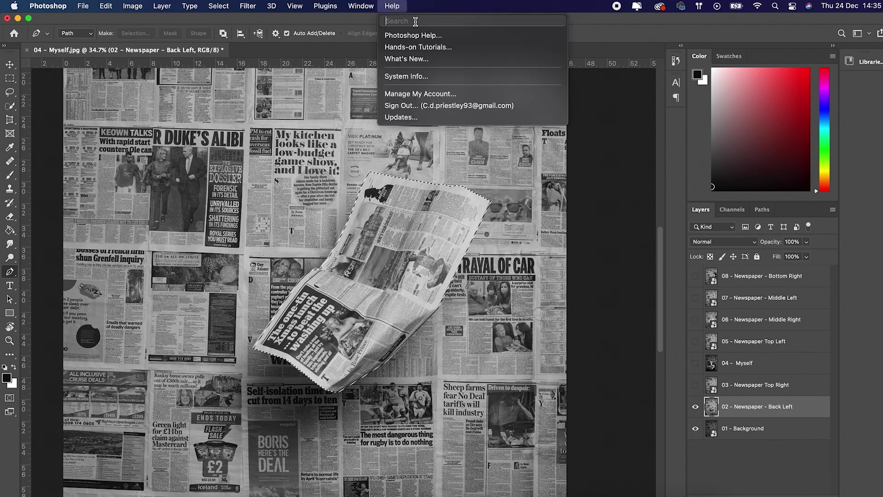
type("inverse")
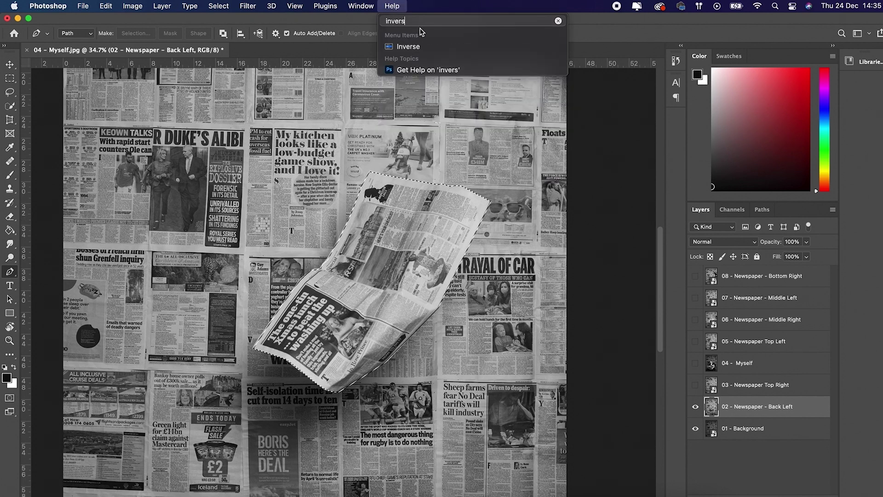
left_click(415, 46)
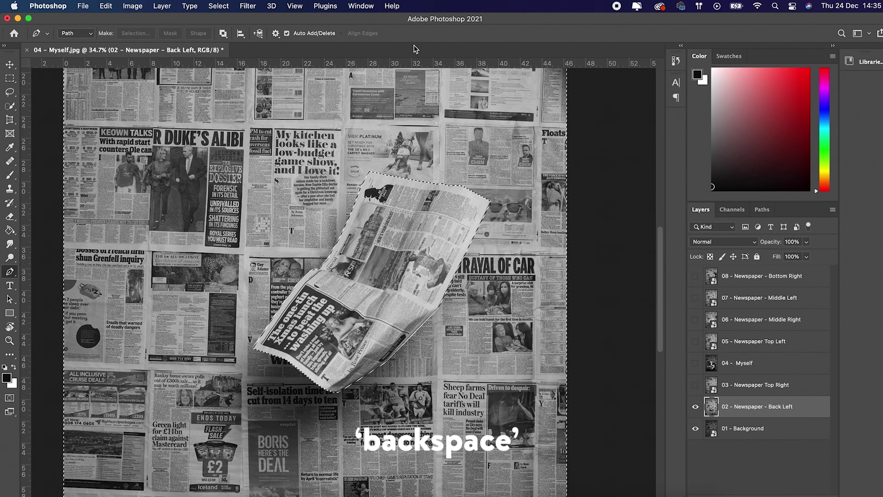
key("BackSpace")
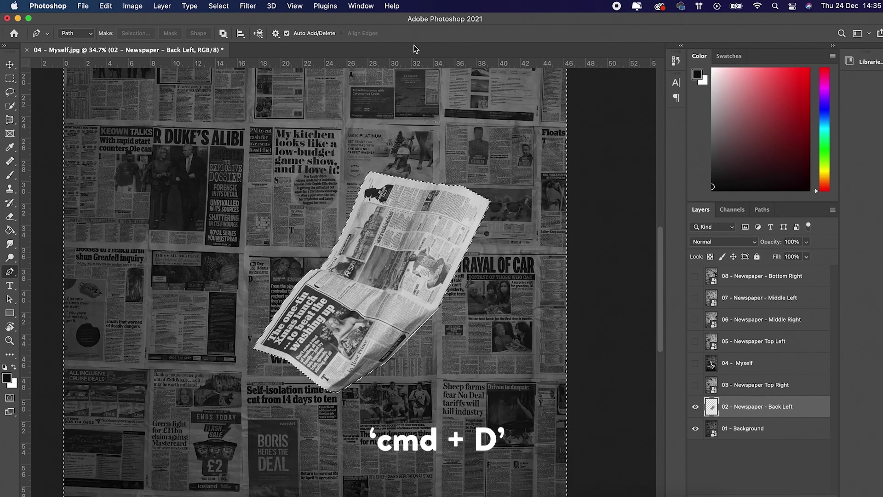
key("super+d")
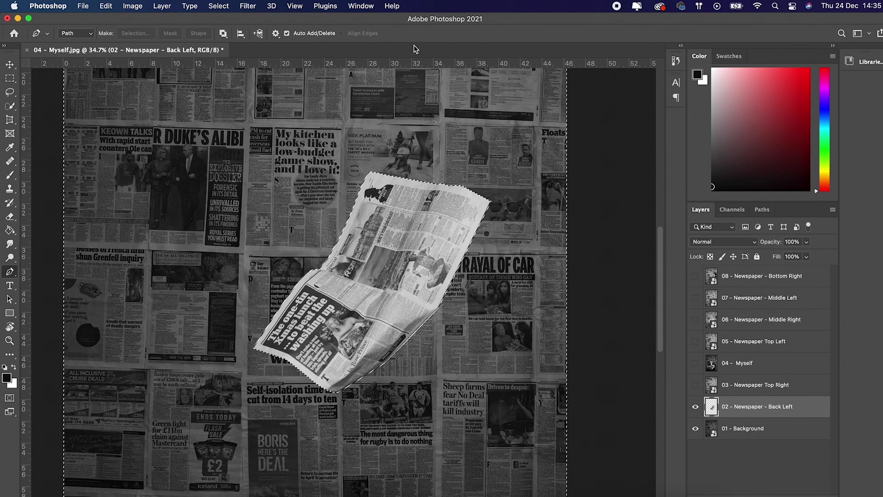
Move the cut-out newspaper on 02 - Newspaper - Back Left down toward the lower left of the backdrop.
left_click(14, 65)
left_click_drag(378, 294, 290, 339)
scroll(397, 312, "down", 3)
scroll(396, 312, "down", 1)
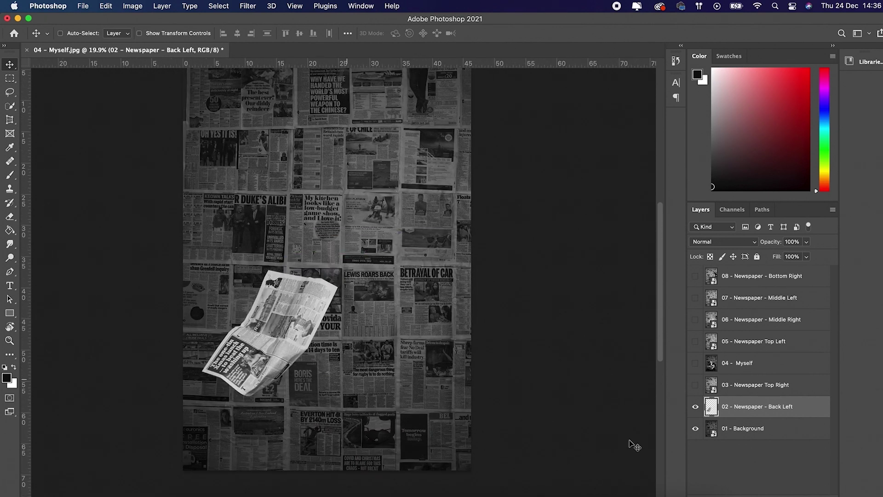
Show the 03 - Newspaper Top Right layer, cut out its upper newspaper with the Pen tool and reposition it.
left_click(743, 390)
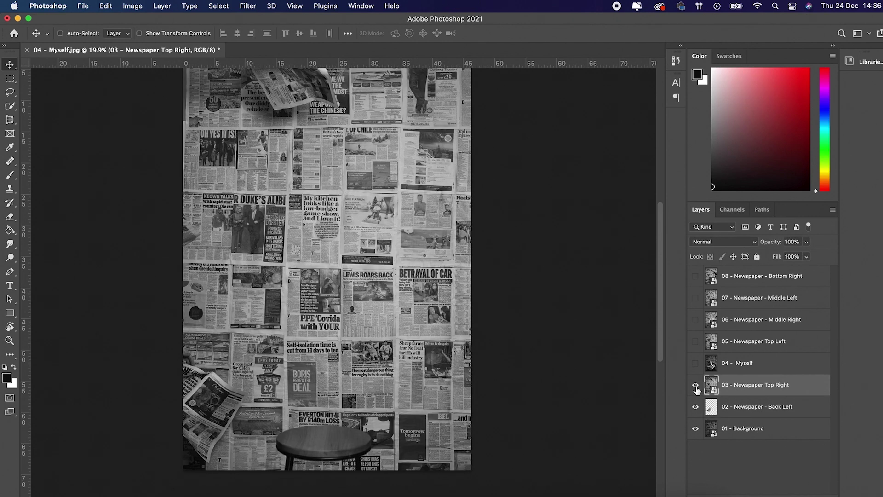
scroll(241, 247, "up", 3)
key("p")
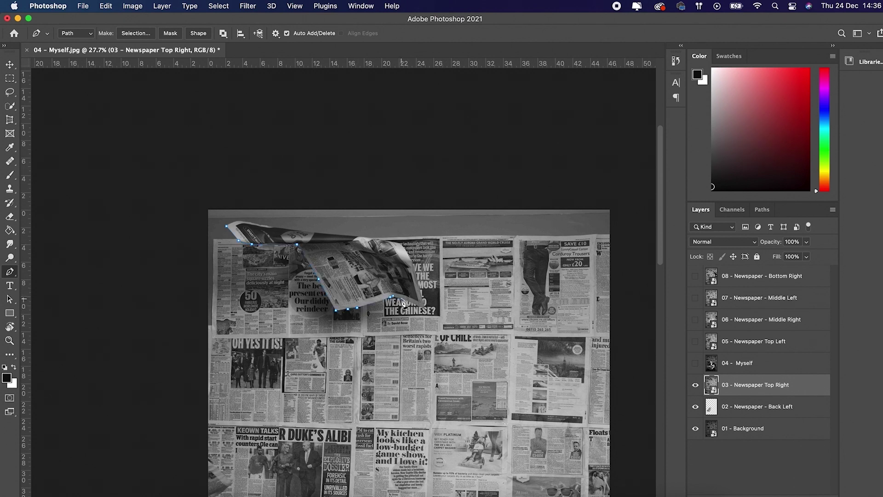
left_click(136, 33)
left_click(10, 65)
left_click_drag(328, 154, 349, 234)
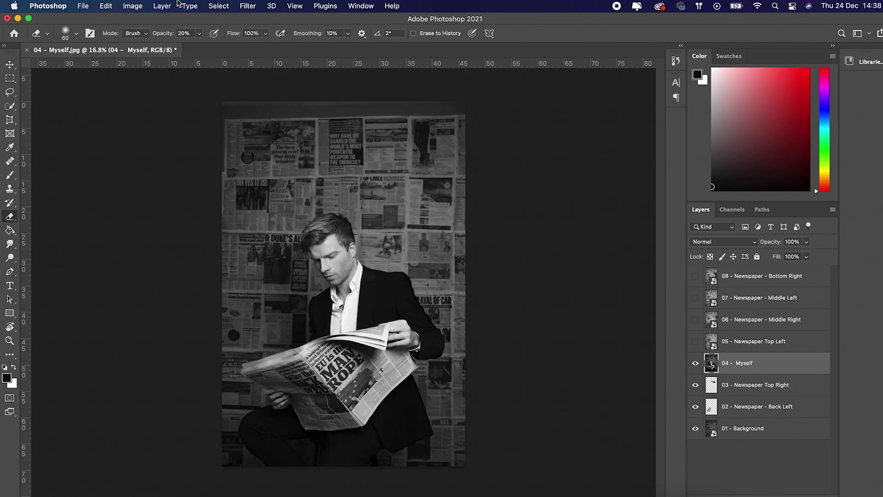
Select the subject on the 04 - Myself layer, invert the selection, delete the surrounding backdrop and clear the selection.
left_click(133, 6)
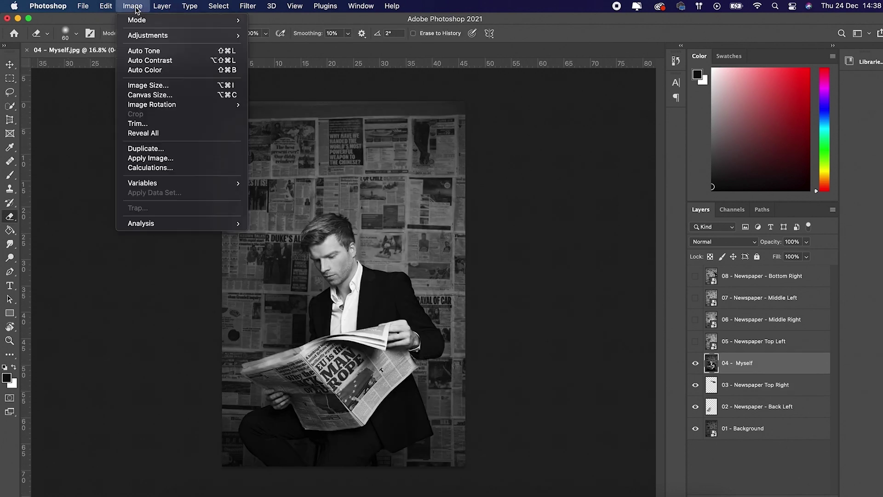
mouse_move(217, 5)
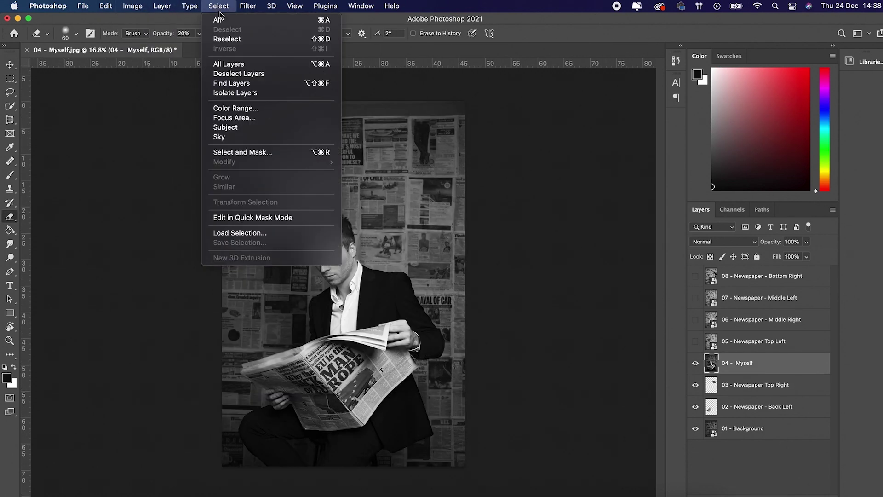
left_click(245, 128)
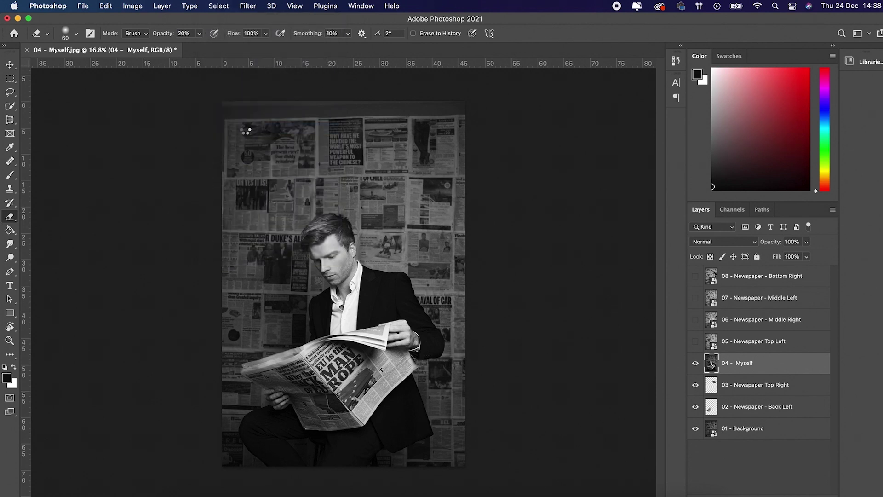
left_click(247, 6)
mouse_move(225, 11)
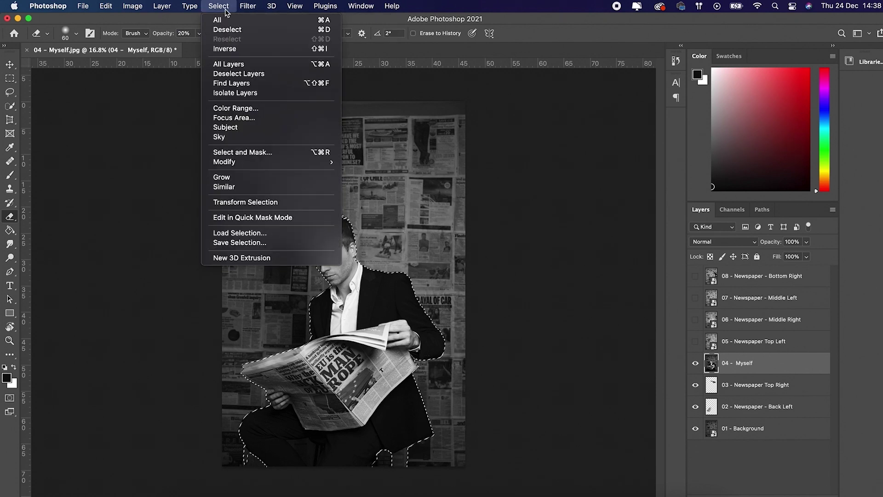
left_click(229, 48)
key("Delete")
key("super+d")
Hide the 01 - Background layer and erase the leftover backdrop beside the bent leg on 04 - Myself at 100% opacity.
scroll(281, 369, "up", 2)
scroll(255, 335, "up", 5)
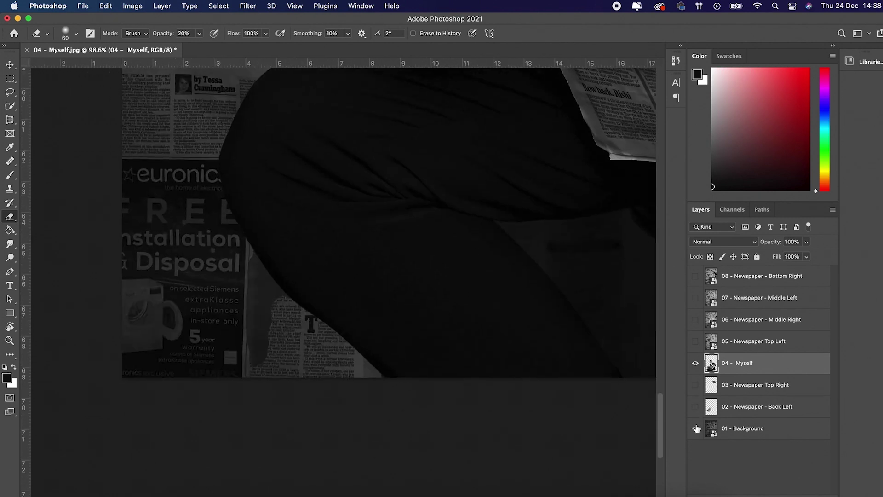
left_click(695, 428)
key("0")
mouse_move(262, 352)
left_mouse_down()
mouse_move(276, 295)
mouse_move(225, 222)
left_mouse_up()
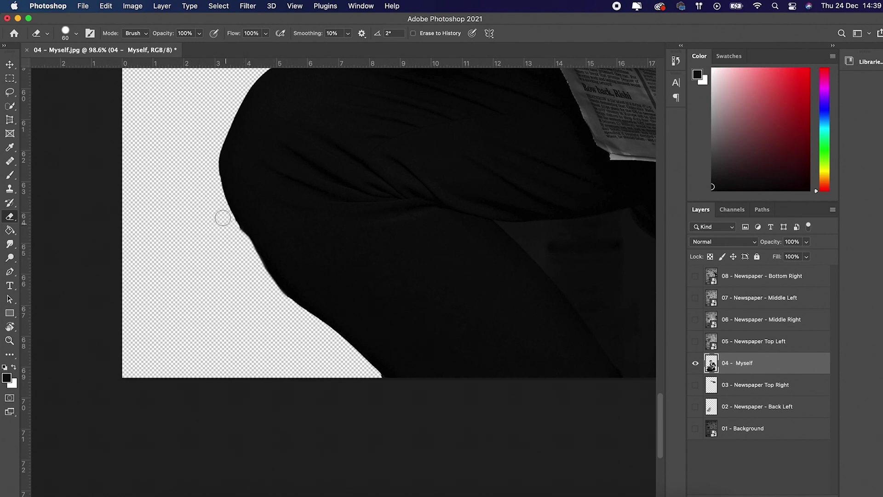
Trace the leftover backdrop strip beneath the jacket hem on 04 - Myself with the Pen tool and delete it as a selection.
left_click(379, 240)
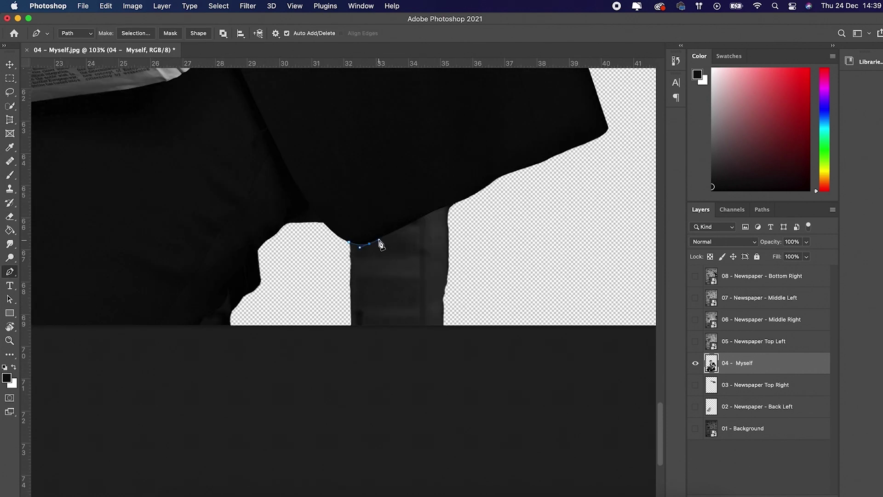
left_click(433, 211)
left_click(452, 209)
left_click(469, 357)
left_click(339, 357)
left_click(348, 242)
key("super+Return")
key("Delete")
Show all layers up to 05 - Newspaper Top Left and trace that layer's floating newspaper with the Pen tool.
key("super+0")
left_click_drag(697, 430, 696, 340)
left_click(754, 341)
scroll(236, 202, "up", 5)
left_click(280, 309)
left_click(264, 302)
left_click(266, 288)
left_click(272, 281)
left_click(279, 276)
left_click(297, 253)
left_click(320, 236)
left_click(351, 211)
left_click(422, 226)
left_click(411, 264)
left_click(312, 318)
Convert the path to a selection, invert it and delete everything outside the newspaper on 05 - Newspaper Top Left.
key("super+Return")
left_click(219, 5)
left_click(225, 47)
key("Delete")
key("super+0")
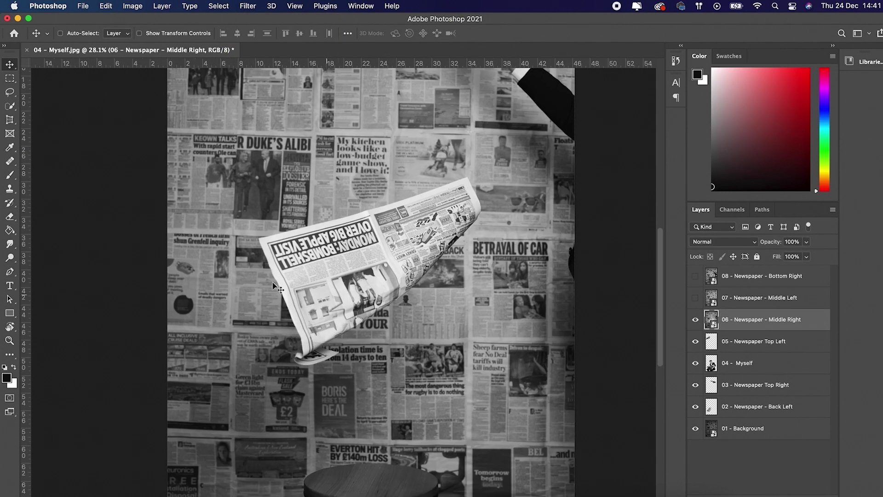
Trace the outline of the floating newspaper on the 06 - Newspaper - Middle Right layer with the Pen tool.
key("p")
left_click(258, 238)
left_click(341, 217)
left_click(378, 208)
left_click(467, 176)
left_click(474, 222)
left_click(388, 304)
left_click(320, 346)
left_click(312, 364)
left_click(303, 365)
left_click(295, 358)
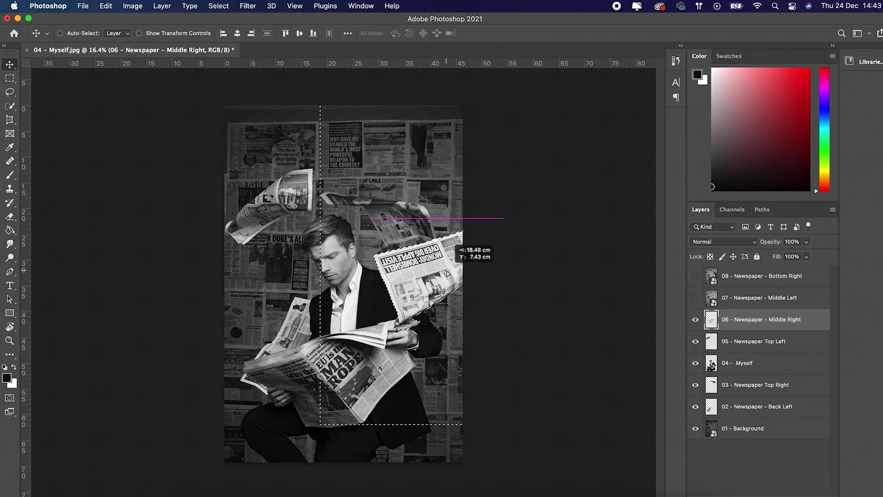
Clear the selection and transform the 06 - Newspaper - Middle Right cut-out so it sits against the portrait's right edge.
key("ctrl+d")
key("ctrl+t")
left_click_drag(540, 262, 583, 300)
key("Return")
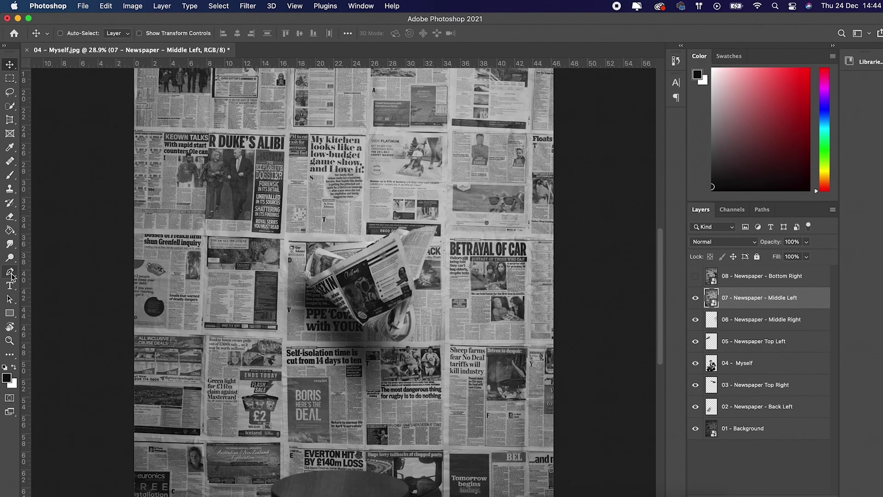
Cut out the floating newspaper on 07 - Newspaper - Middle Left with a Pen path, deleting everything outside it.
left_click(412, 302)
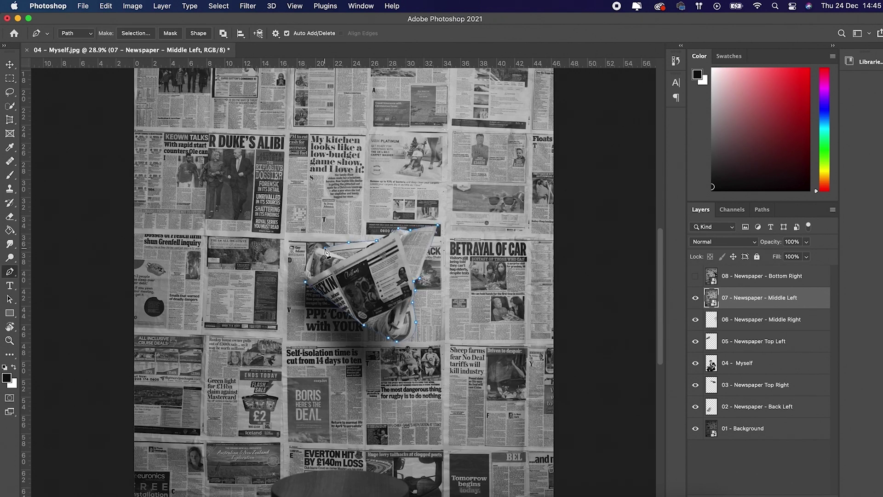
key("ctrl+Return")
key("ctrl+shift+i")
key("Delete")
scroll(441, 360, "down", 3)
Transform and move the 07 - Newspaper - Middle Left cut-out to the portrait's left edge beside the man, then clear the selection.
key("ctrl+t")
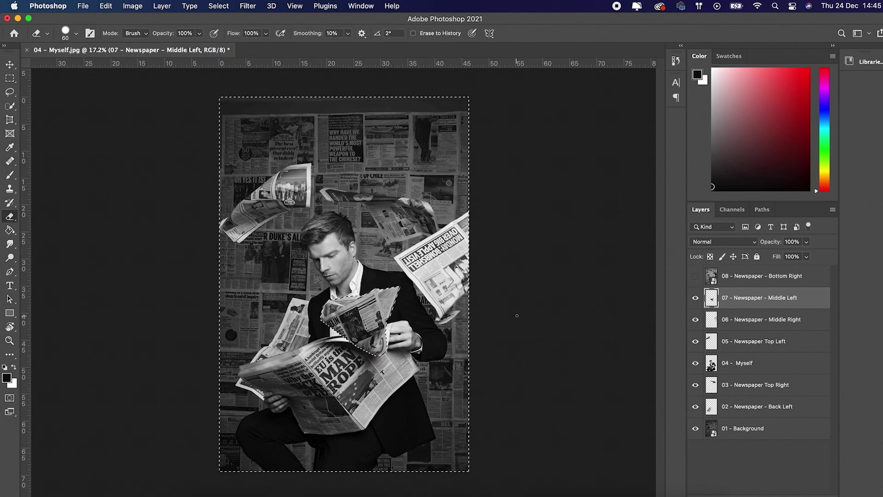
left_click_drag(440, 360, 355, 328)
key("Return")
key("m")
left_click_drag(227, 248, 264, 343)
key("ctrl+d")
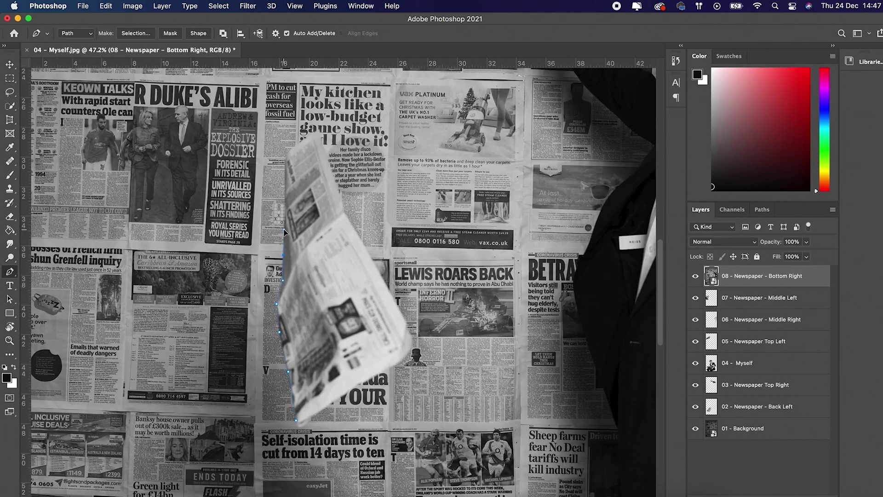
Complete the Pen outline around the floating newspaper on 08 - Newspaper - Bottom Right and convert it to a selection.
left_click(344, 202)
left_click(386, 280)
left_click(412, 343)
left_click(384, 375)
left_click(296, 419)
left_click(135, 33)
key("Return")
key("e")
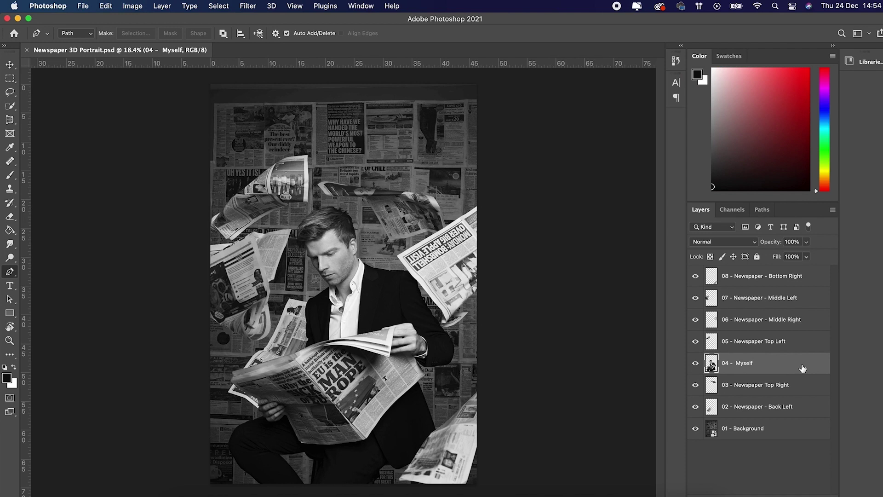
Duplicate the 04 - Myself layer as Shadow 1 within the same document.
right_click(753, 368)
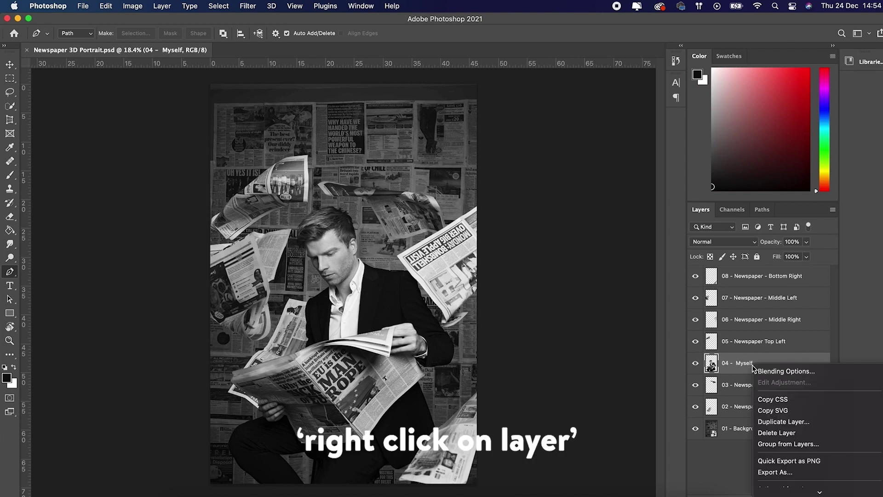
left_click(783, 421)
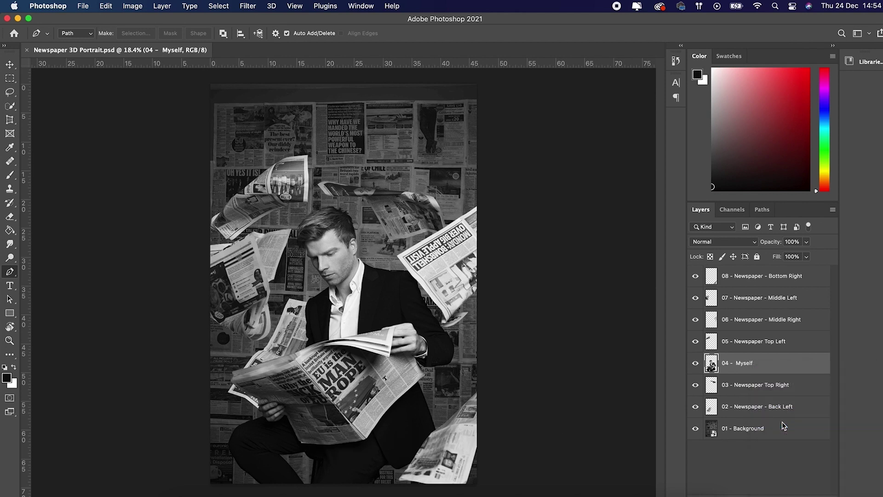
type("Shadow")
key("shift+End")
key("BackSpace")
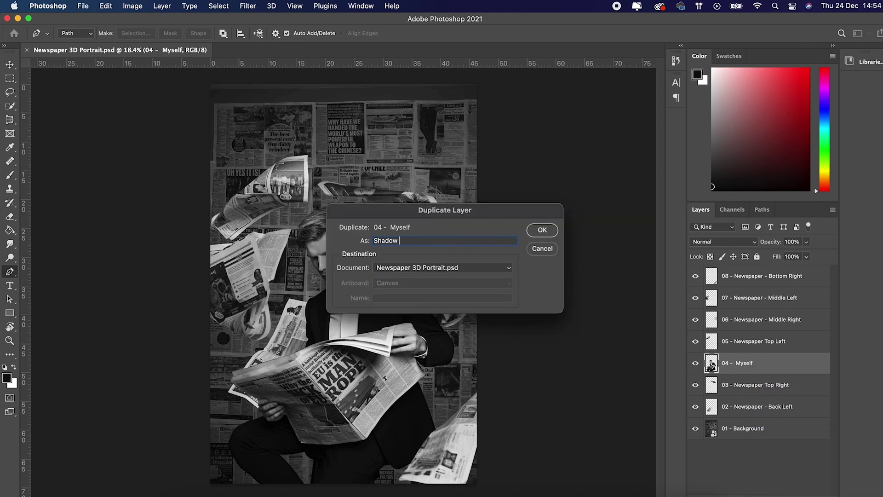
key("Return")
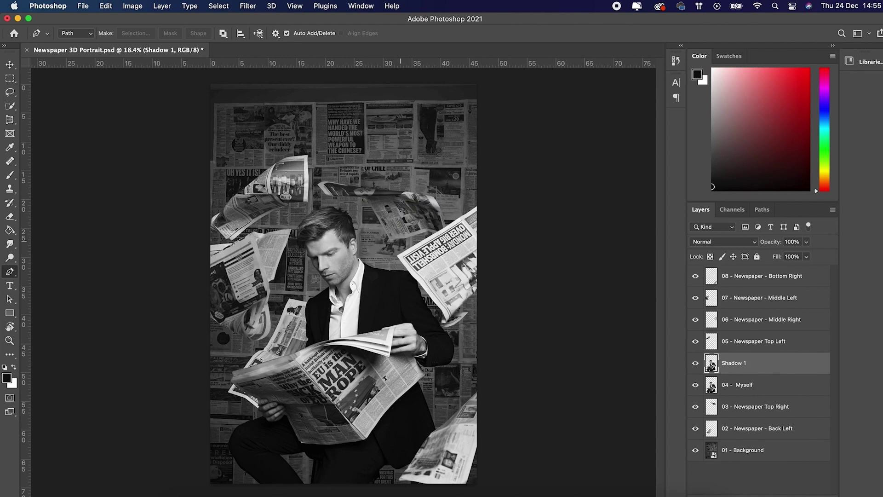
Select the subject on Shadow 1, paint it solid black with a soft 2120 px brush and clear the selection.
left_click(205, 5)
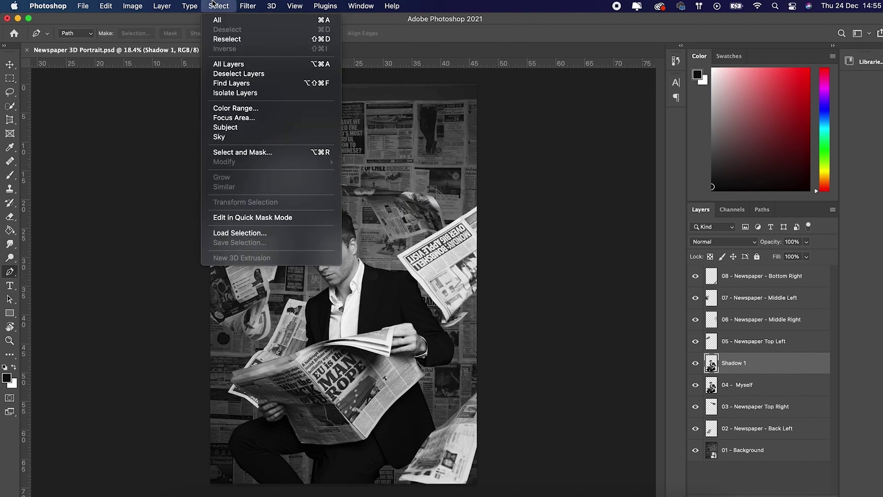
left_click(260, 127)
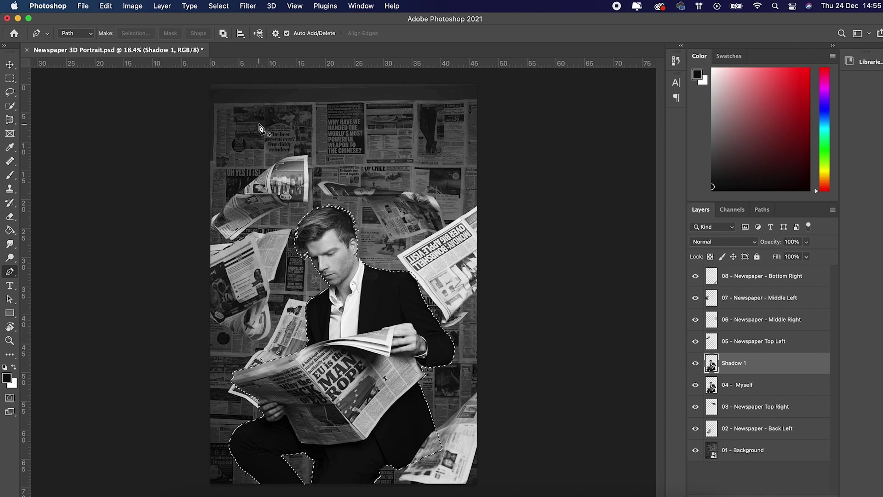
left_click(10, 175)
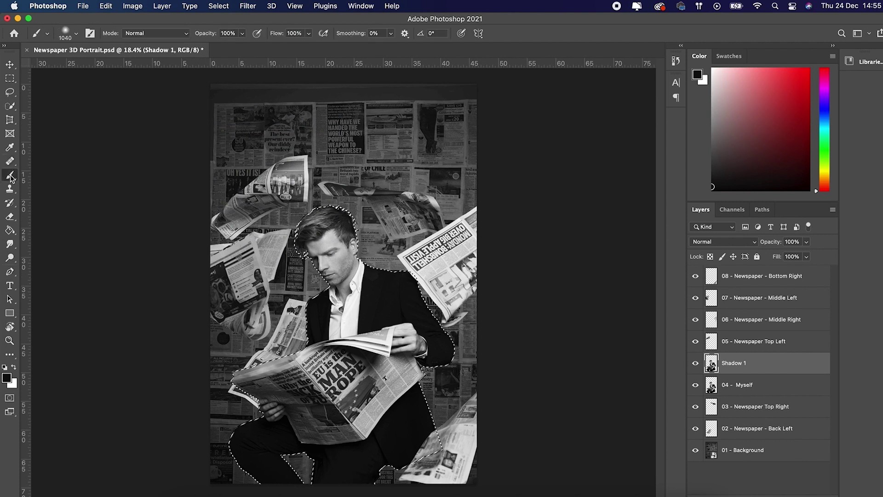
left_click(77, 35)
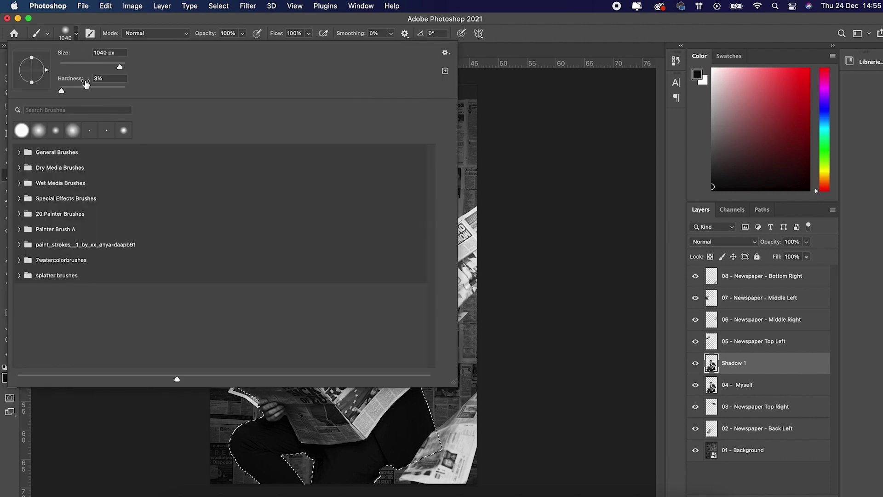
left_click_drag(120, 67, 122, 69)
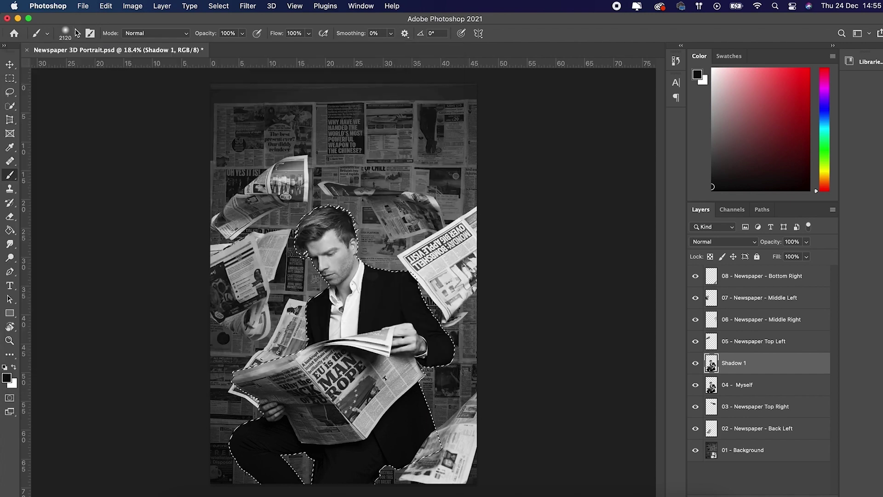
key("Return")
mouse_move(350, 209)
left_mouse_down()
mouse_move(336, 248)
mouse_move(421, 441)
left_mouse_up()
key("super+d")
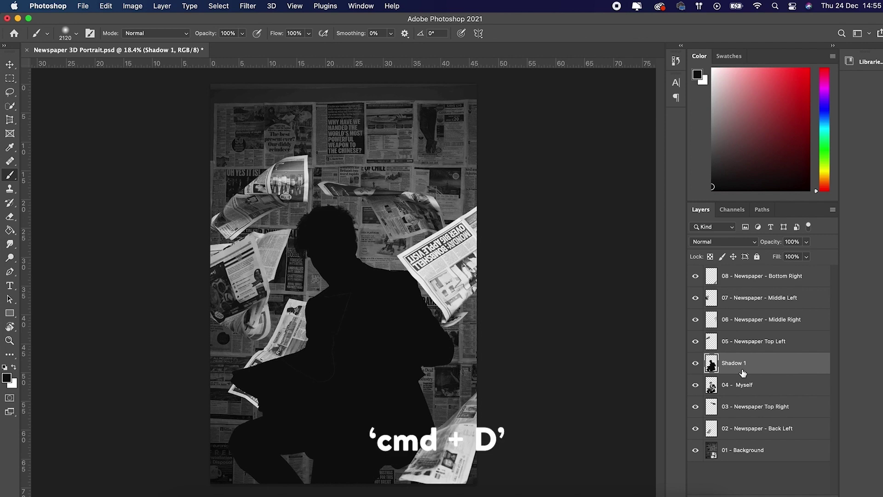
Hide the 04 - Myself layer and apply a Gaussian Blur with a 126.6-pixel radius to Shadow 1.
left_click(695, 385)
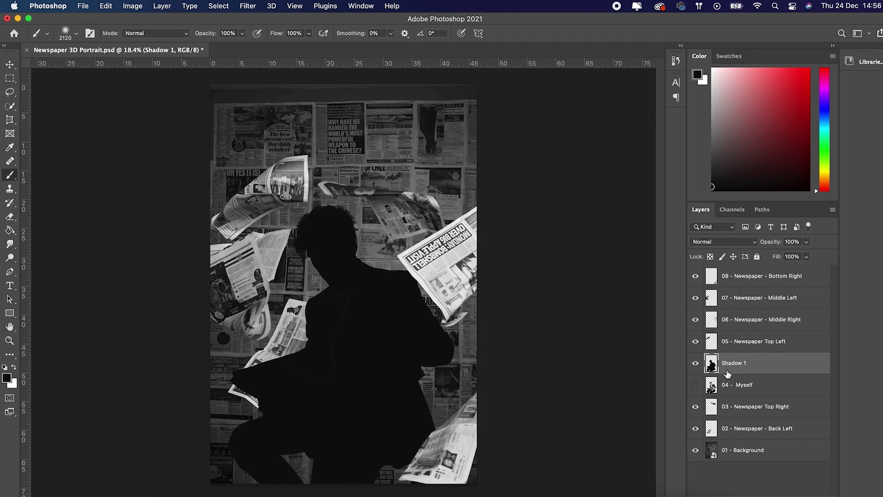
left_click(396, 9)
type("gaussi")
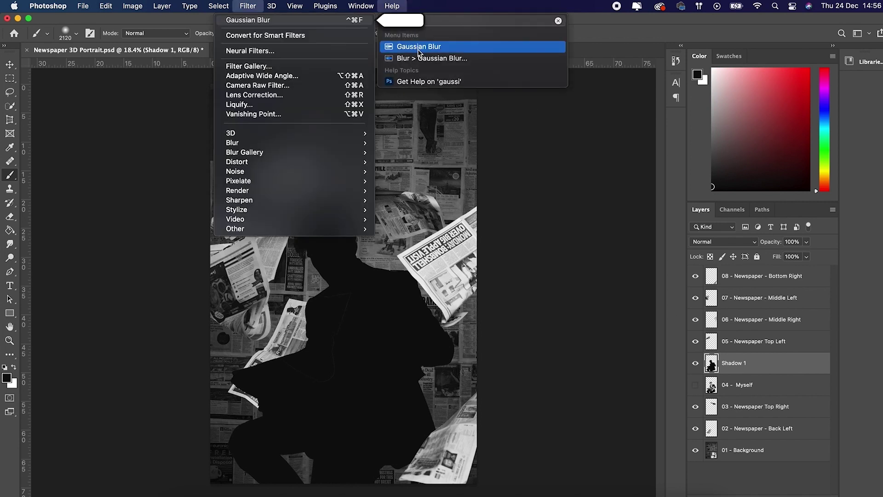
left_click(421, 58)
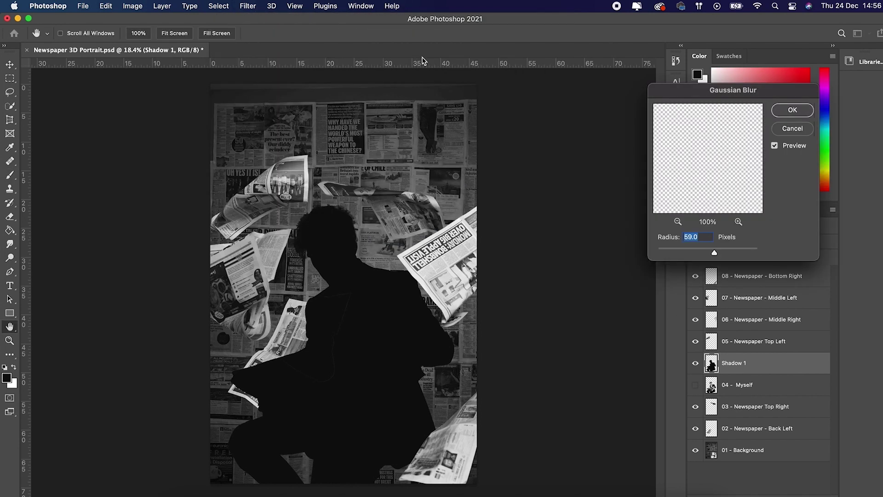
left_click_drag(719, 251, 724, 252)
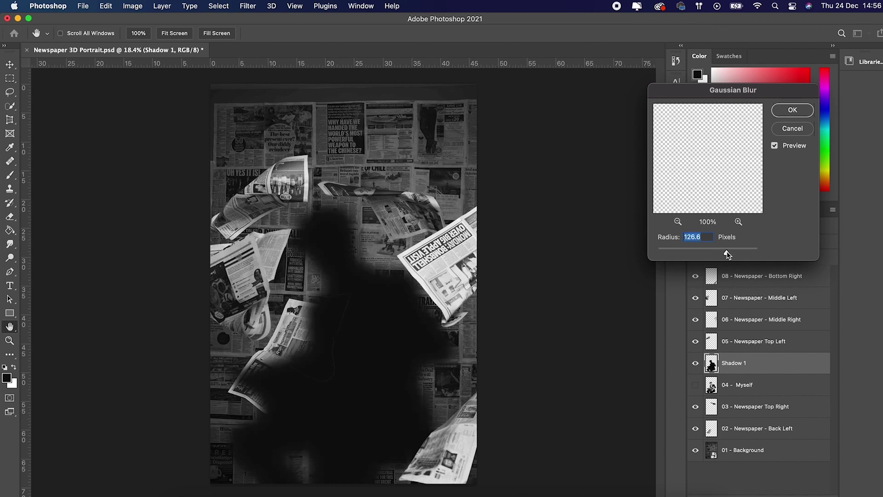
left_click(790, 113)
key("b")
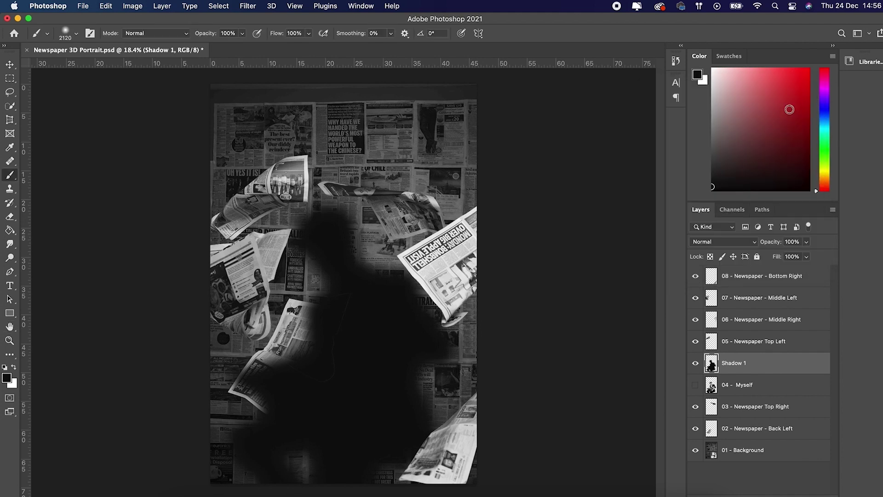
Duplicate the blurred Shadow 1 layer as Shadow 2 and hide the copy.
right_click(752, 364)
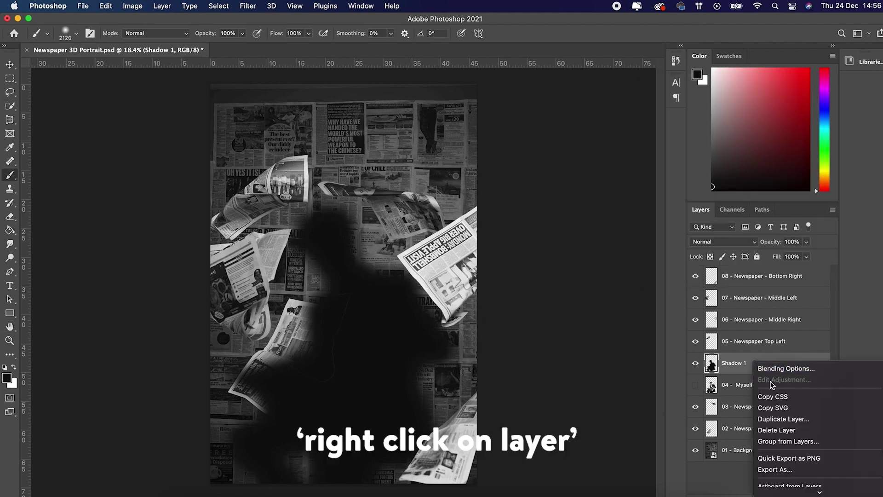
left_click(783, 419)
type("Shadow 2")
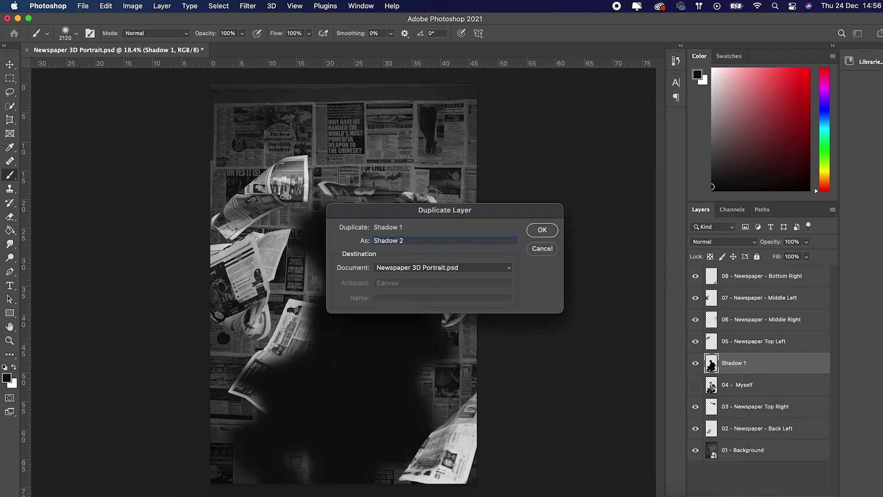
key("Return")
left_click(695, 363)
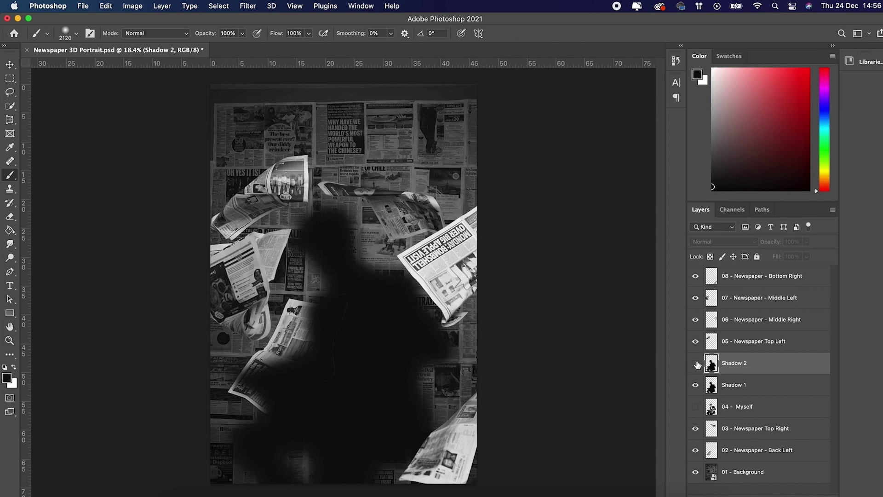
Place Shadow 1 directly above the 01 - Background layer and show 04 - Myself again.
left_click_drag(742, 386, 743, 459)
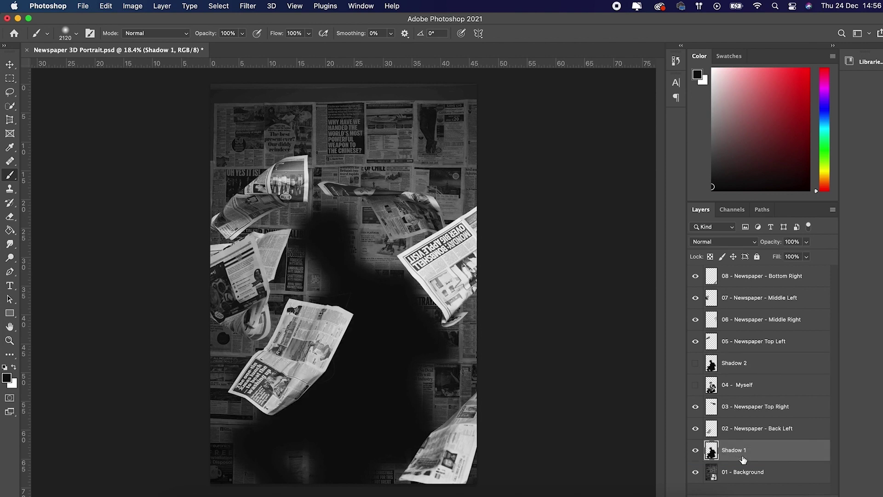
left_click(696, 384)
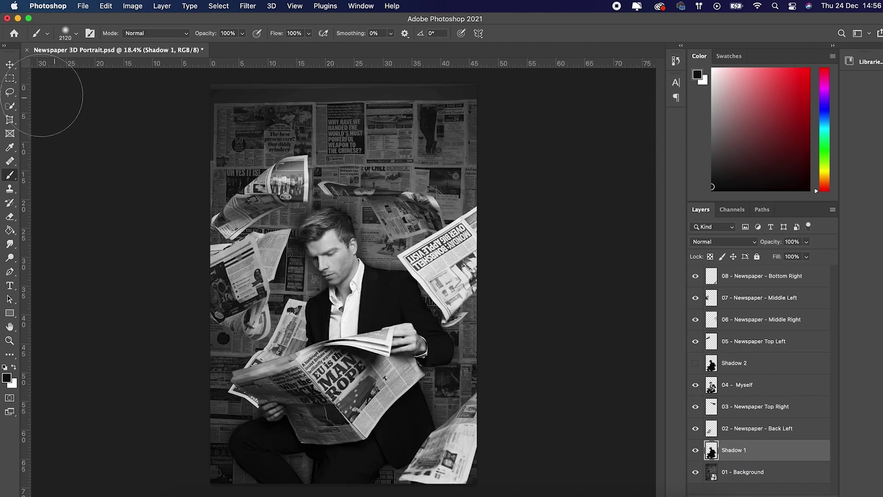
Shift Shadow 1 slightly down and left behind the man and set its layer opacity to 72%.
left_click(9, 64)
left_click_drag(356, 321, 334, 331)
left_click(806, 244)
left_click_drag(791, 257, 793, 257)
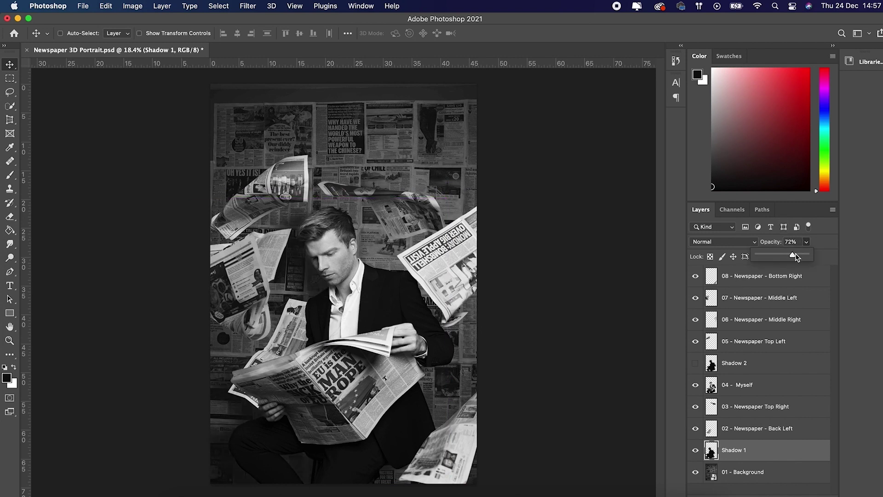
Set Shadow 1's layer opacity to 77% and hide every layer above it, leaving only it and 01 - Background shown.
left_click(735, 455)
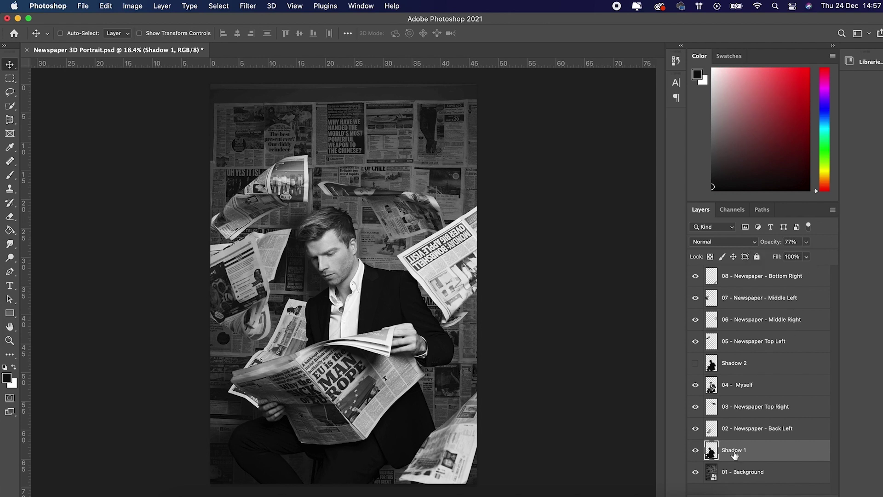
left_click(695, 406)
left_click(696, 384)
left_click(695, 341)
left_click(695, 319)
left_click(696, 297)
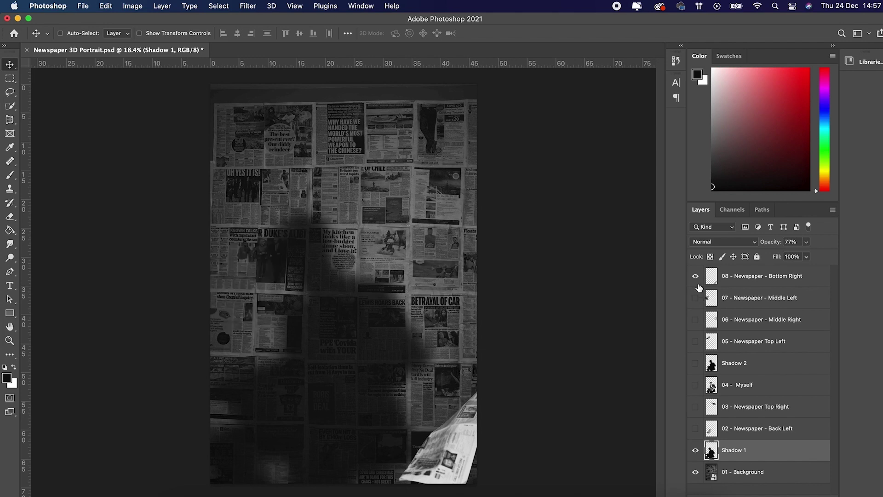
left_click(695, 276)
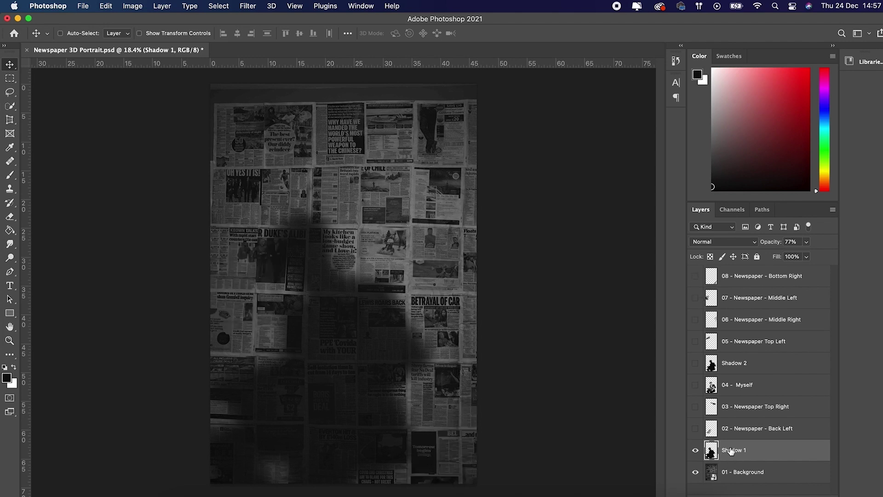
Nudge Shadow 1 slightly to the right, showing 04 - Myself temporarily as a position reference.
left_click(695, 385)
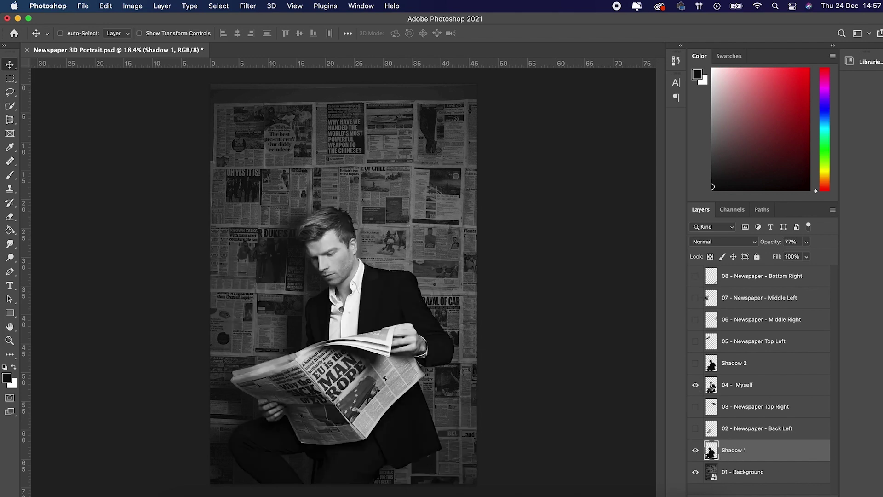
mouse_move(303, 269)
left_mouse_down()
mouse_move(327, 260)
mouse_move(311, 268)
left_mouse_up()
left_click(695, 385)
Merge the visible Shadow 1 and 01 - Background layers.
right_click(736, 450)
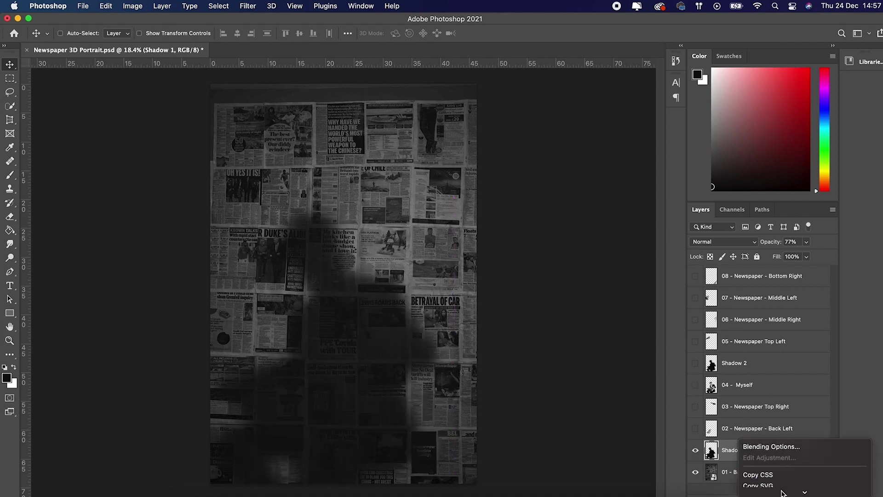
scroll(782, 487, "down", 10)
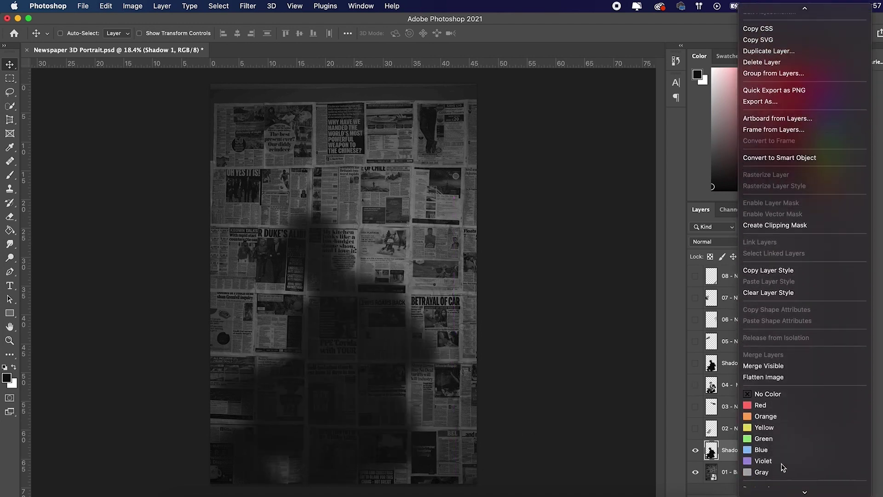
left_click(785, 368)
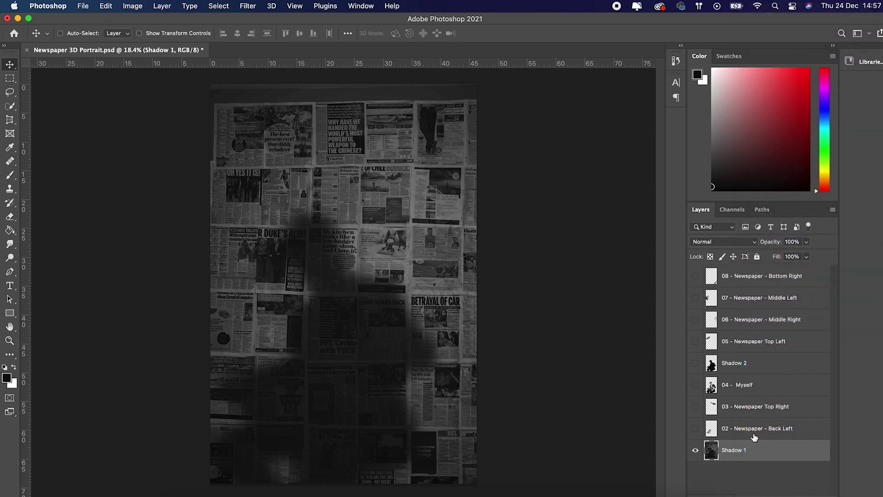
Place Shadow 2 directly above 02 - Newspaper - Back Left and show both layers together with 04 - Myself.
left_click(696, 428)
left_click(695, 406)
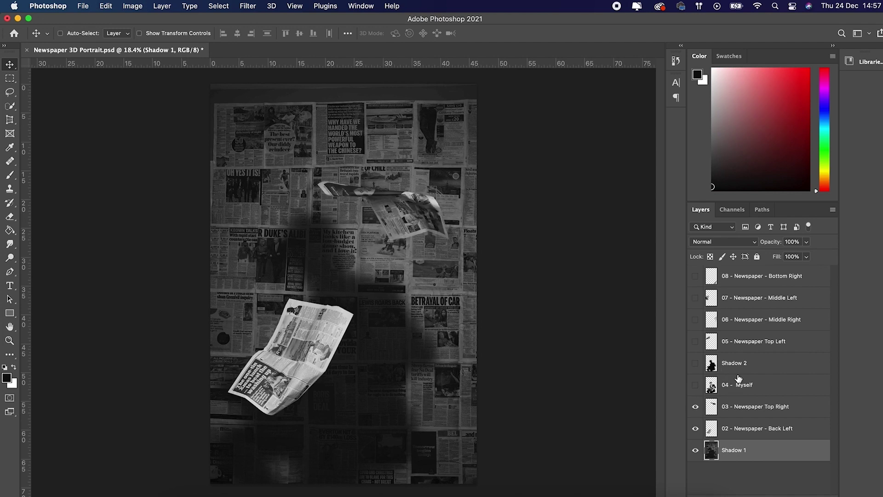
left_click_drag(732, 363, 737, 416)
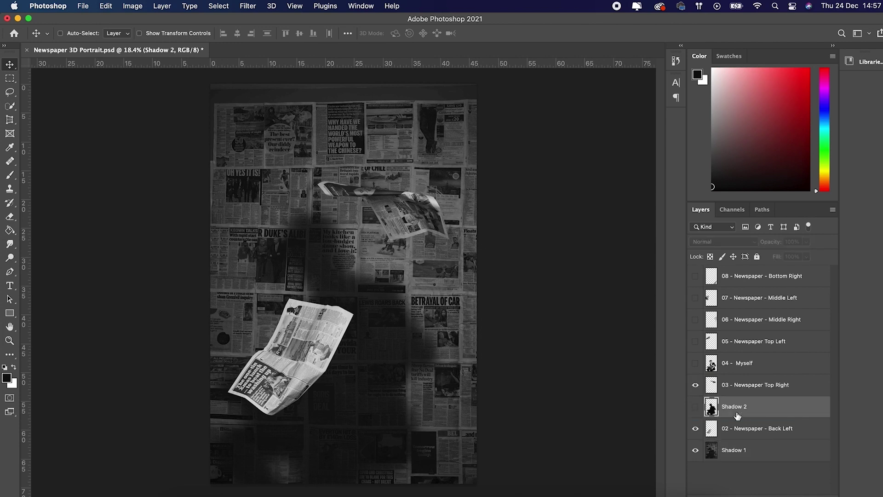
left_click(696, 385)
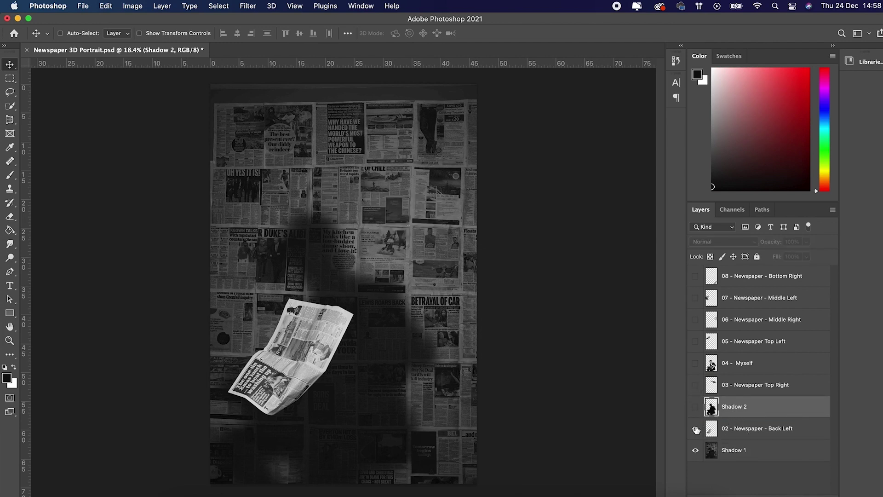
left_click(695, 406)
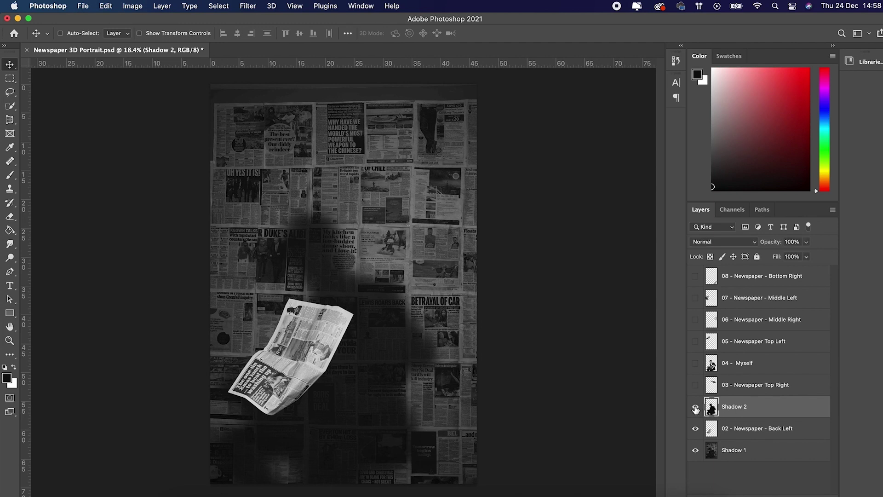
left_click(696, 363)
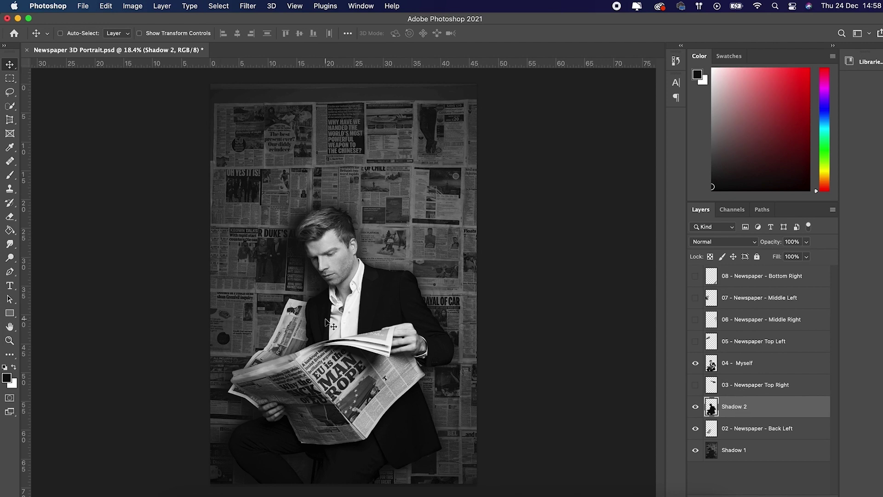
Shift Shadow 2 slightly up and left behind the man and set its layer opacity to 76%.
left_click_drag(333, 330, 325, 255)
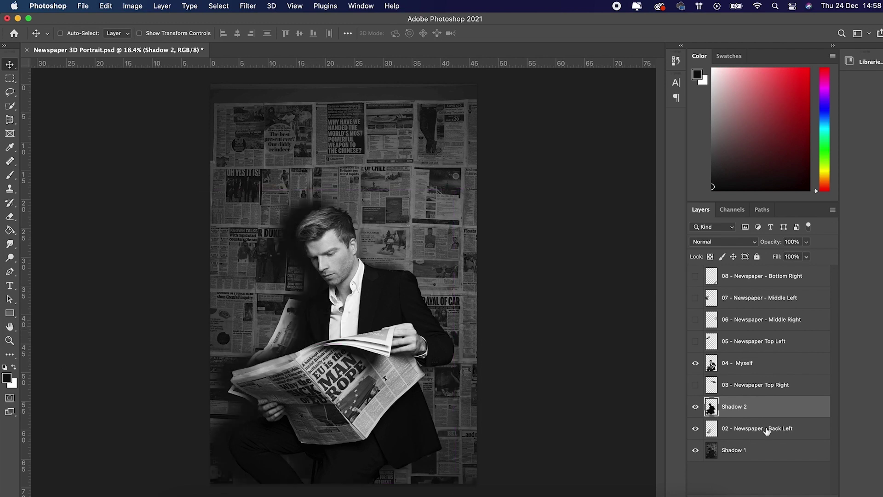
left_click_drag(806, 242, 806, 248)
Hide 04 - Myself and Shadow 1, and merge the visible Shadow 2 with 02 - Newspaper - Back Left.
left_click(695, 363)
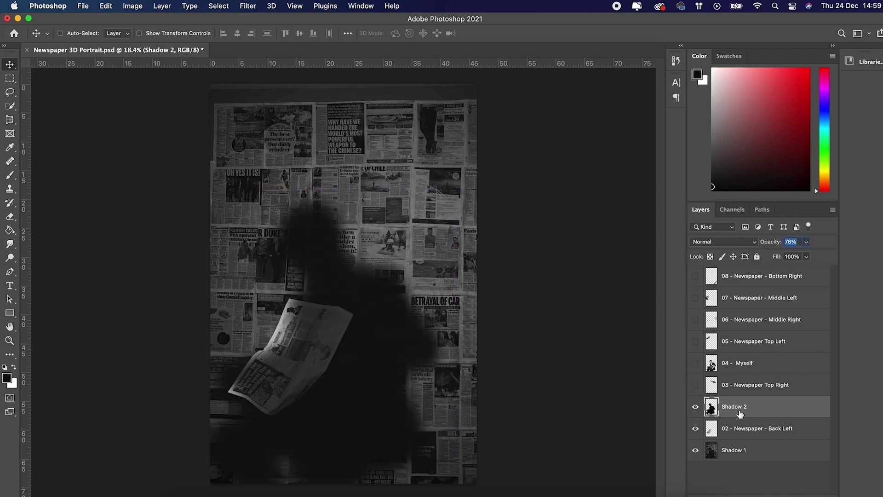
left_click(695, 451)
right_click(743, 408)
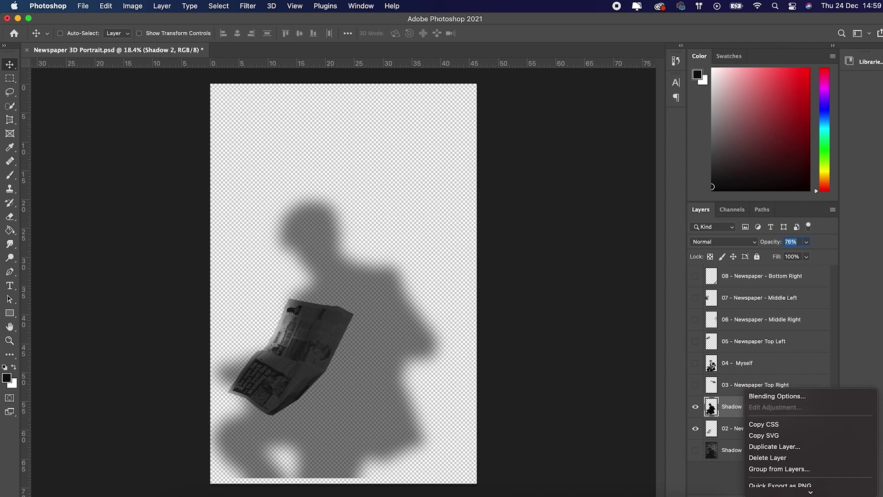
scroll(796, 404, "down", 10)
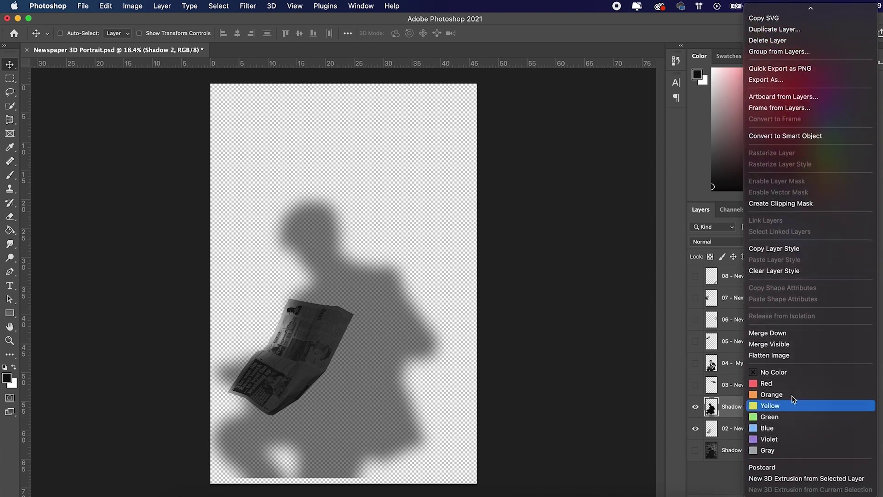
left_click(795, 349)
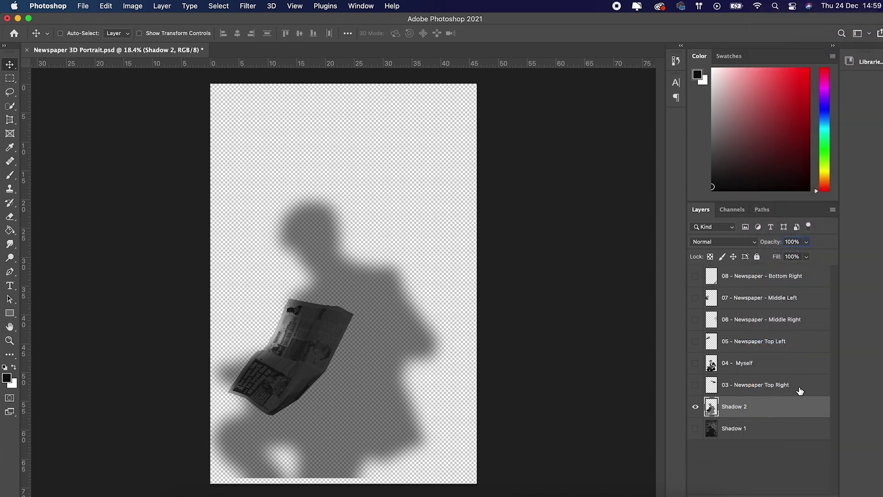
Select the newspaper on Shadow 2 with Select Subject and invert the selection.
left_click(219, 6)
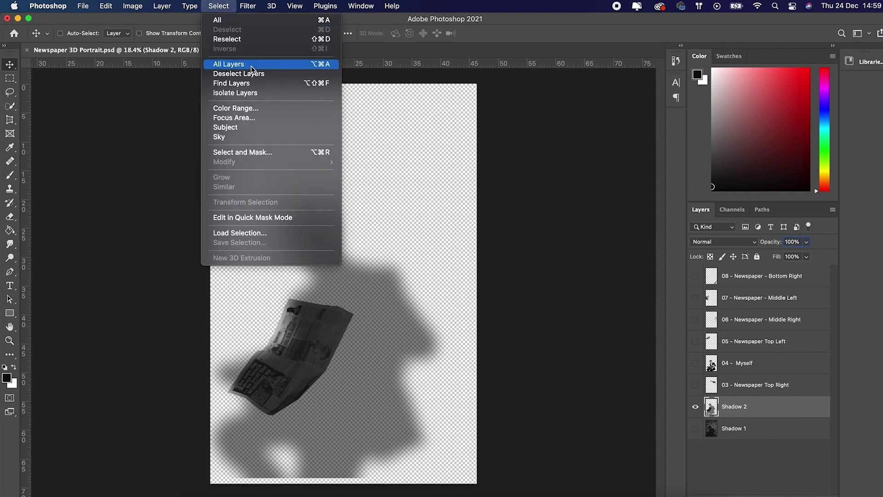
left_click(256, 126)
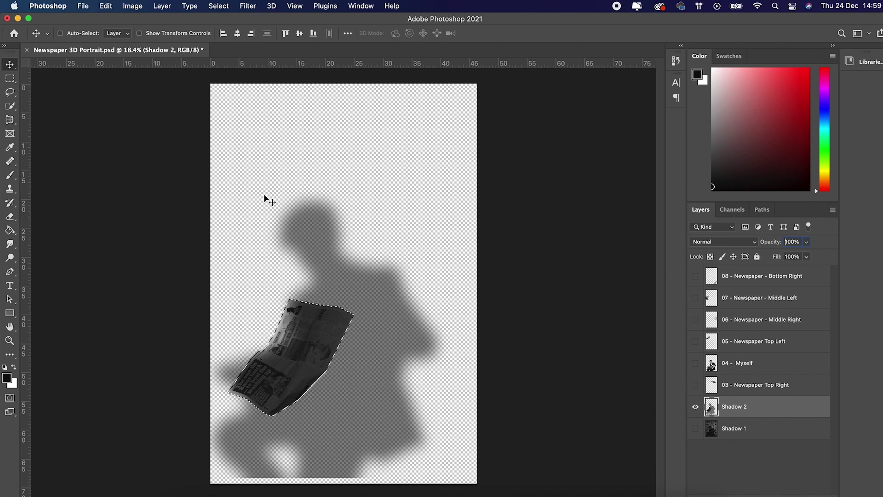
left_click(392, 6)
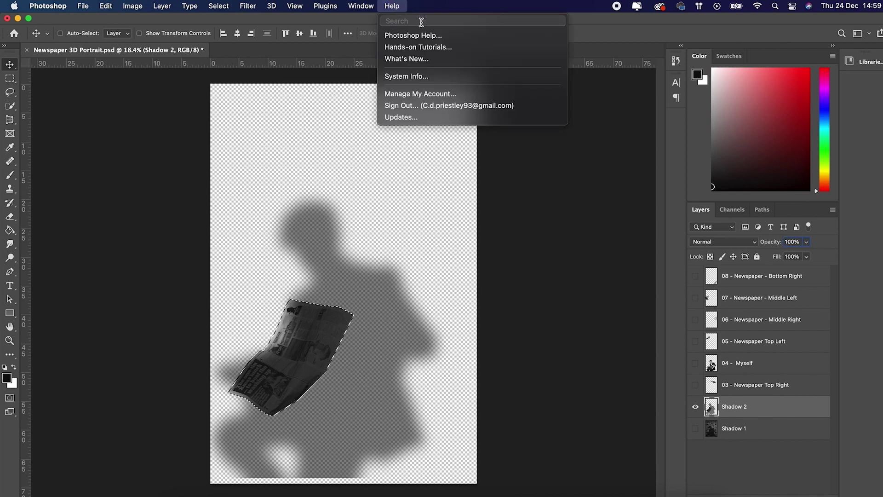
type("inv")
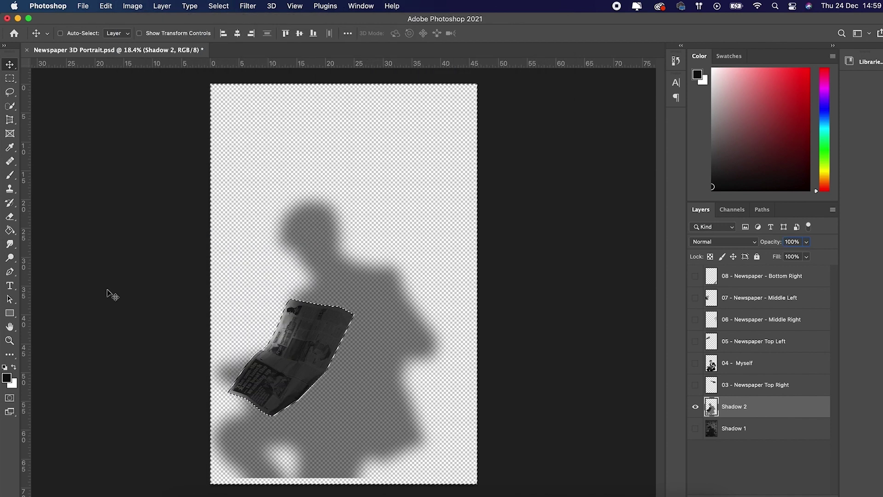
Erase part of the head shadow outside the newspaper using a 380 px Eraser.
left_click(10, 216)
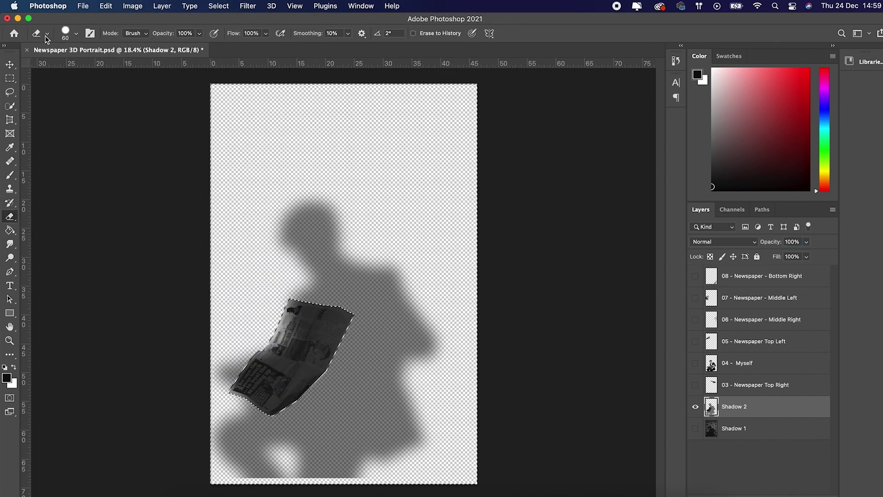
left_click(66, 31)
type("380")
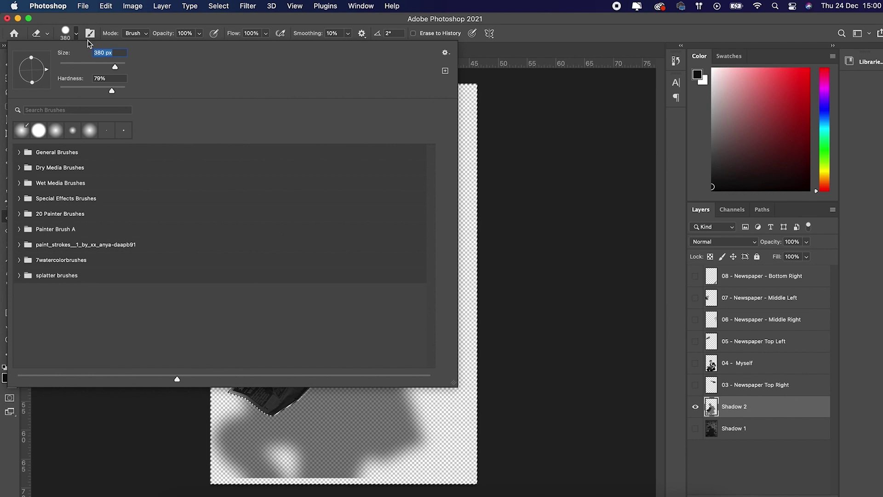
left_click(78, 33)
mouse_move(308, 248)
left_mouse_down()
mouse_move(284, 197)
mouse_move(280, 243)
mouse_move(305, 191)
left_mouse_up()
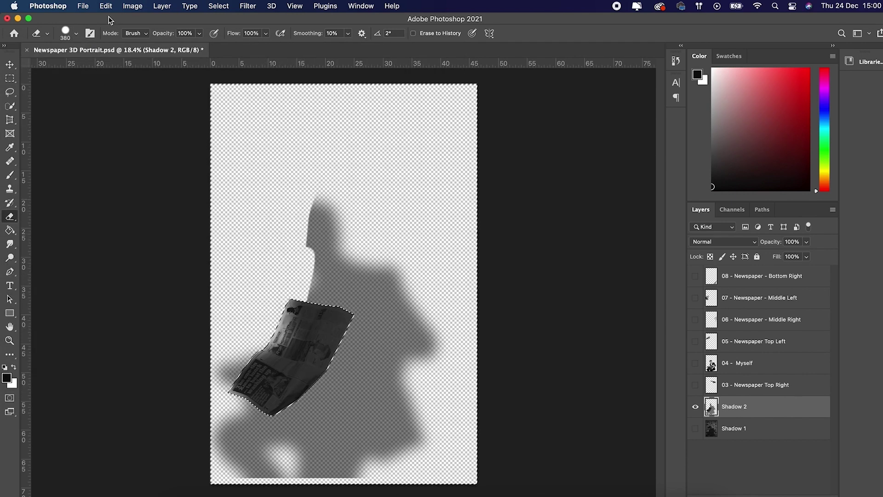
Enlarge the Eraser to 2840 px, erase the rest of the shadow outside the newspaper, and deselect.
left_click(66, 31)
left_click_drag(112, 64, 123, 63)
left_click(105, 53)
key("Return")
mouse_move(324, 261)
left_mouse_down()
mouse_move(414, 272)
mouse_move(227, 434)
mouse_move(207, 374)
left_mouse_up()
key("super+d")
left_click(10, 65)
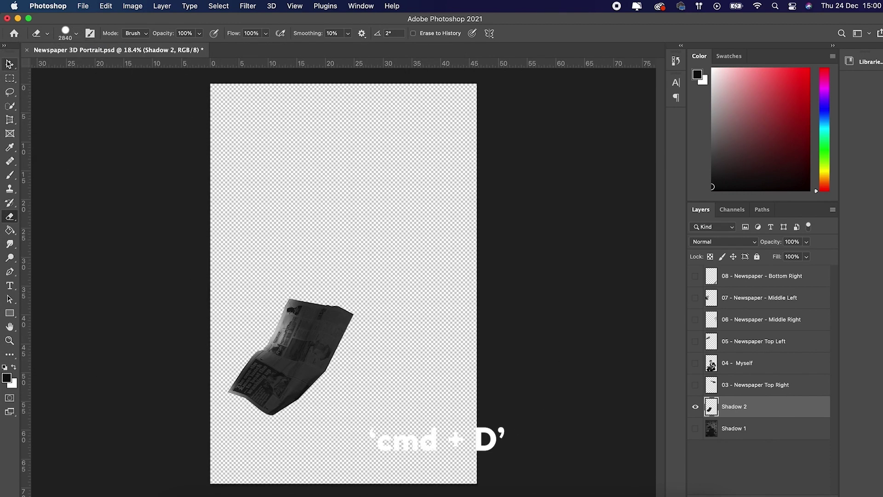
Show Shadow 1 and all layers from 03 - Newspaper Top Right up to 08 - Newspaper - Bottom Right.
left_click(695, 428)
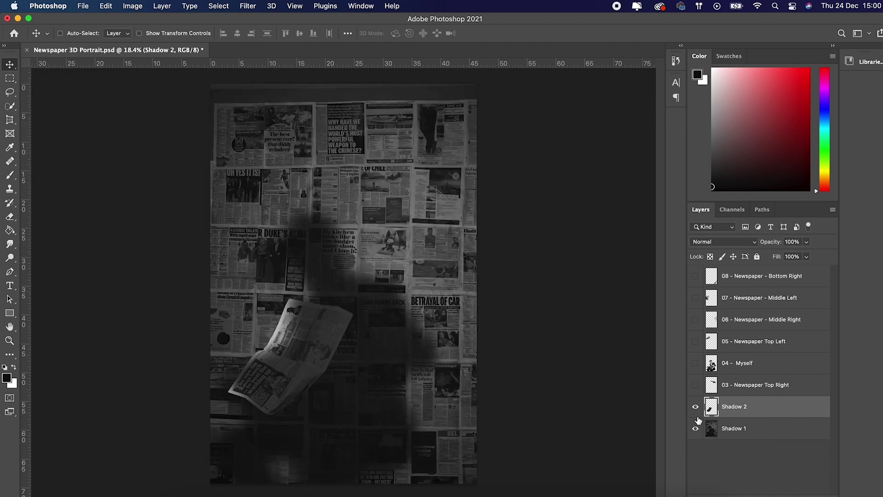
left_click(696, 384)
left_click(694, 363)
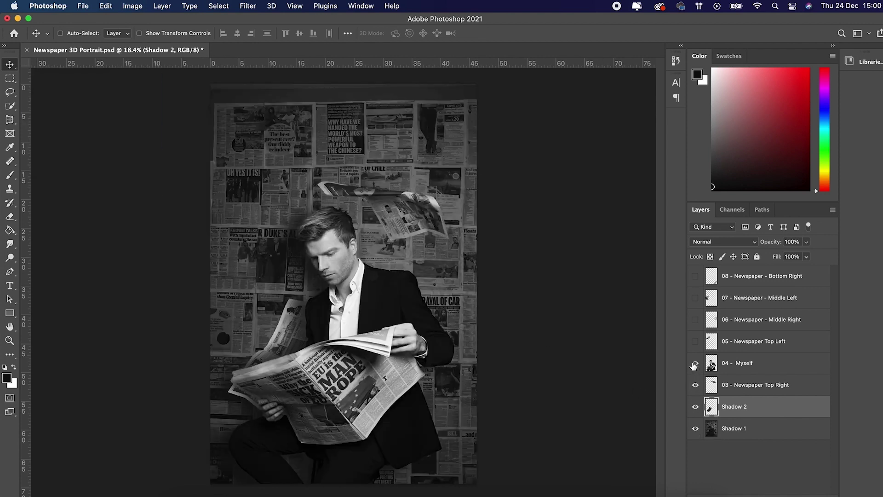
left_click(696, 342)
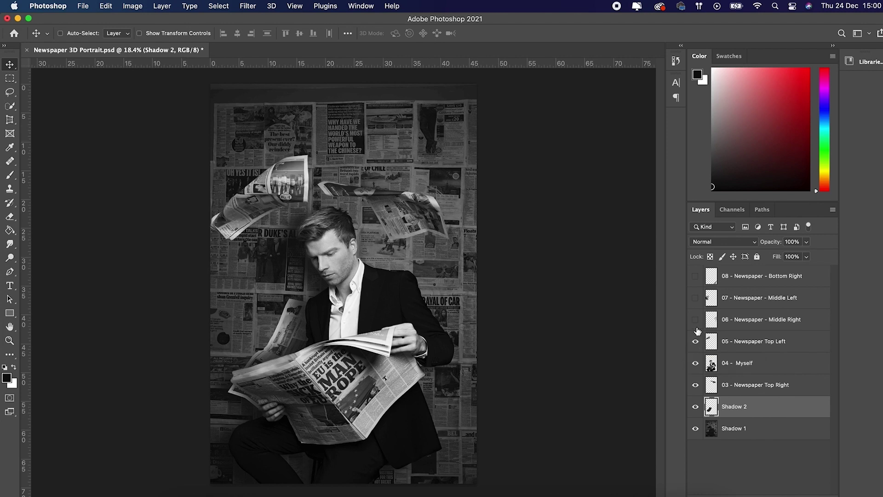
left_click(695, 319)
left_click(696, 298)
left_click(695, 276)
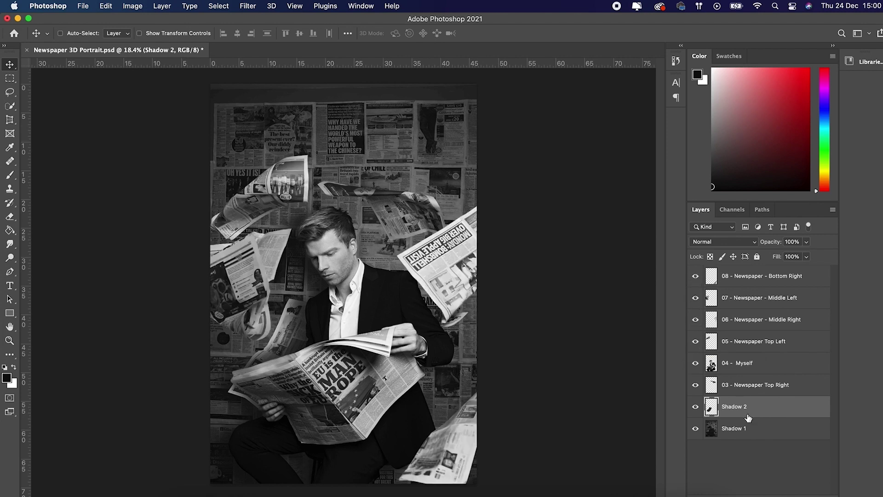
Rename the merged Shadow 1 layer as 01 - Background and Shadow 2 as 02 - Newspaper Back Left.
double_click(743, 433)
type("01 - Background")
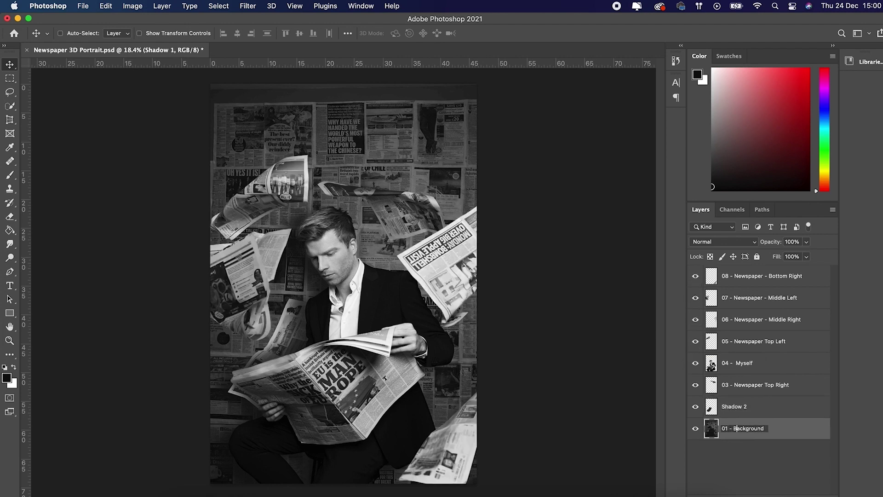
key("Return")
left_click(729, 408)
double_click(729, 409)
type("Sha")
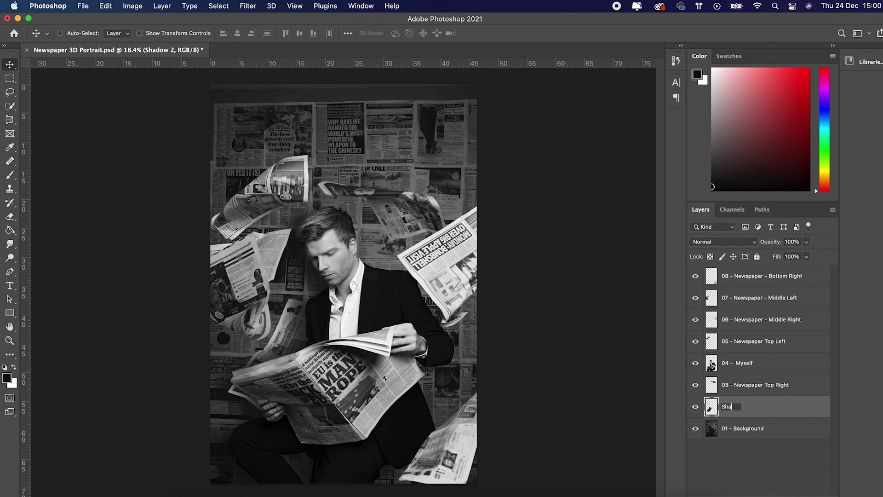
type("- Newspaper Back Left")
key("Return")
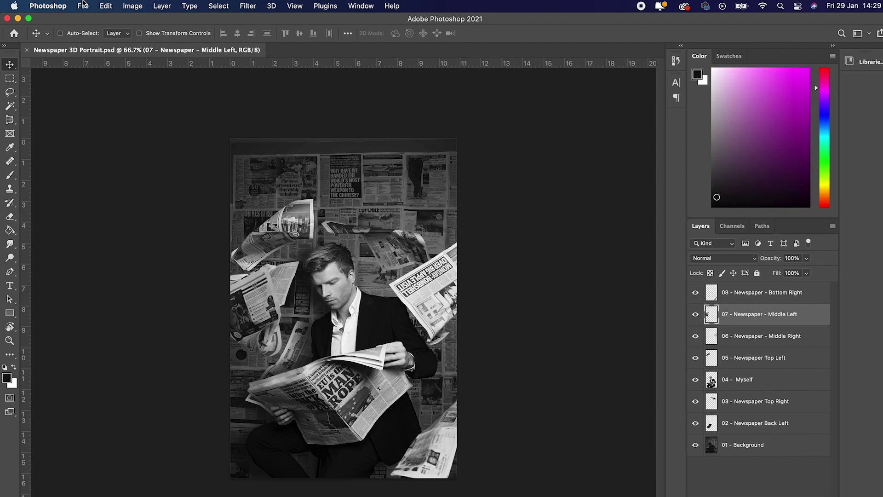
Save the document as Newspaper 3D Portrait.psd in the 3D Newspaper Portrait folder, in Photoshop format with layers.
left_click(83, 5)
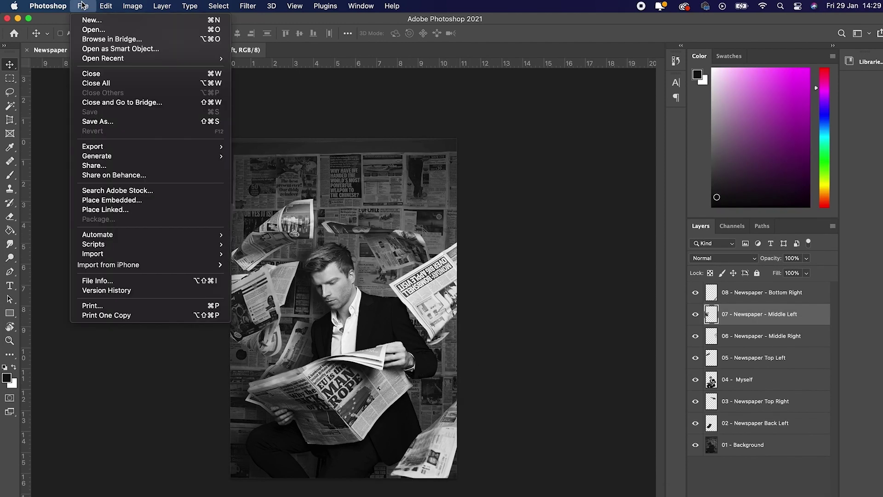
left_click(130, 122)
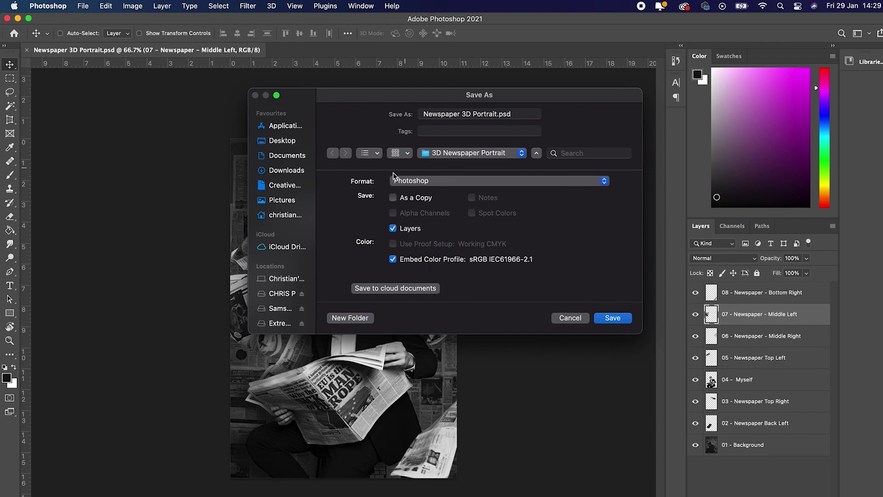
left_click(622, 319)
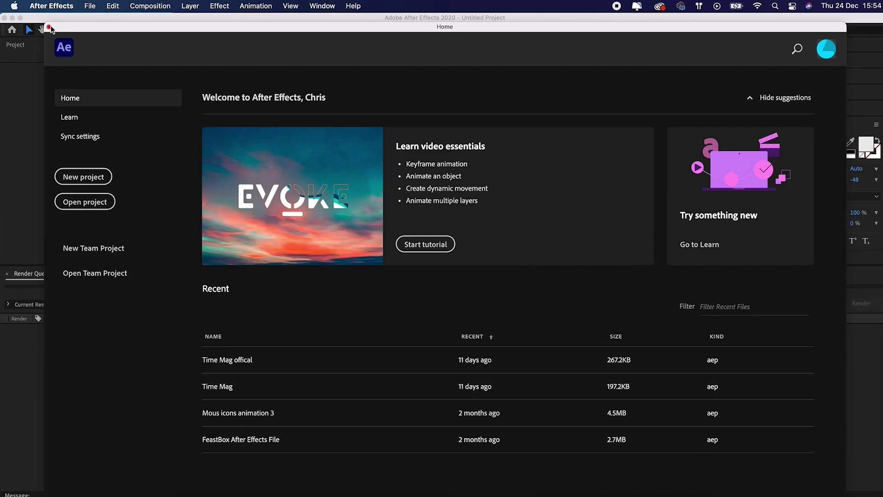
Switch to After Effects, import Newspaper 3D Portrait.psd as Composition - Retain Layer Sizes with editable layer styles, and open the resulting composition.
left_click(49, 28)
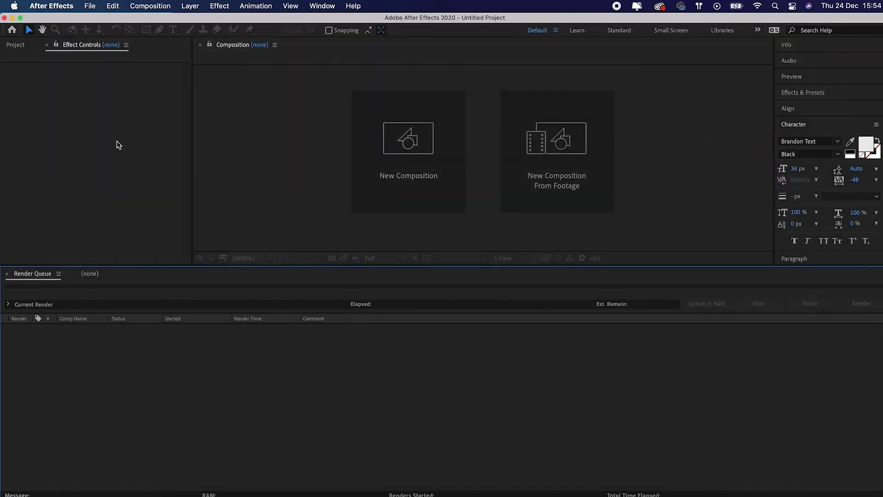
left_click(90, 7)
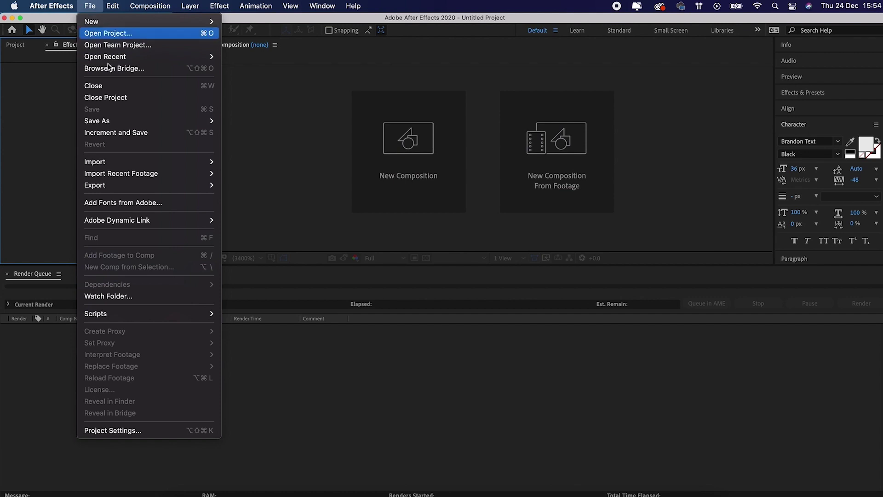
mouse_move(175, 165)
left_click(235, 165)
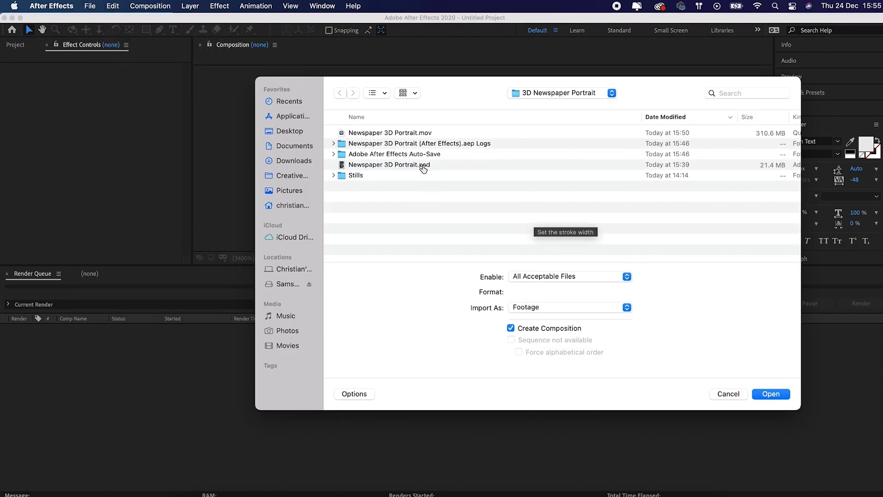
left_click(423, 167)
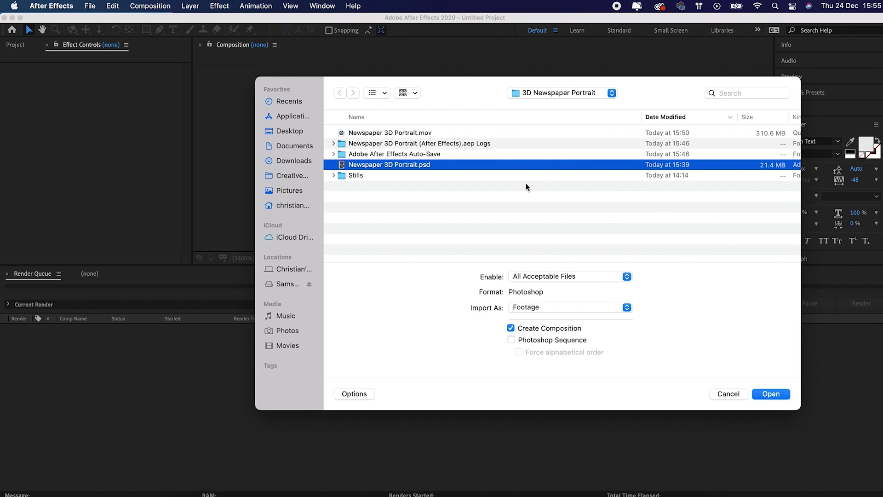
left_click(771, 394)
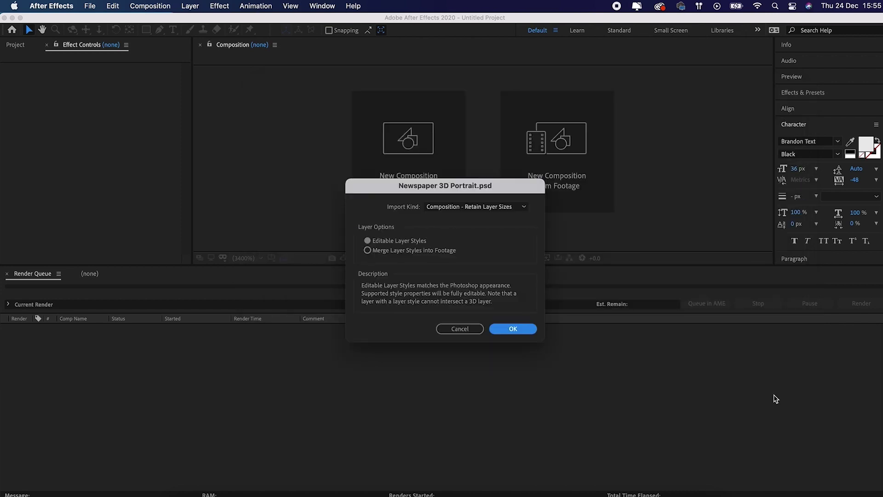
left_click(513, 328)
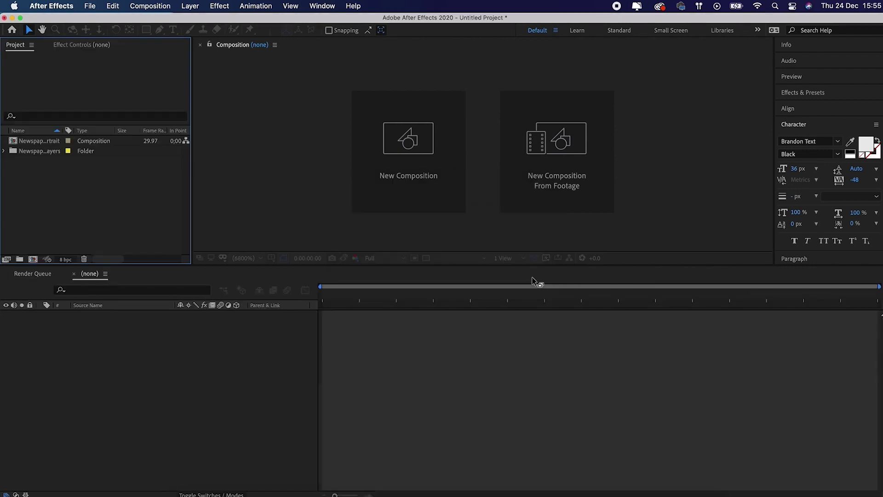
left_click(52, 140)
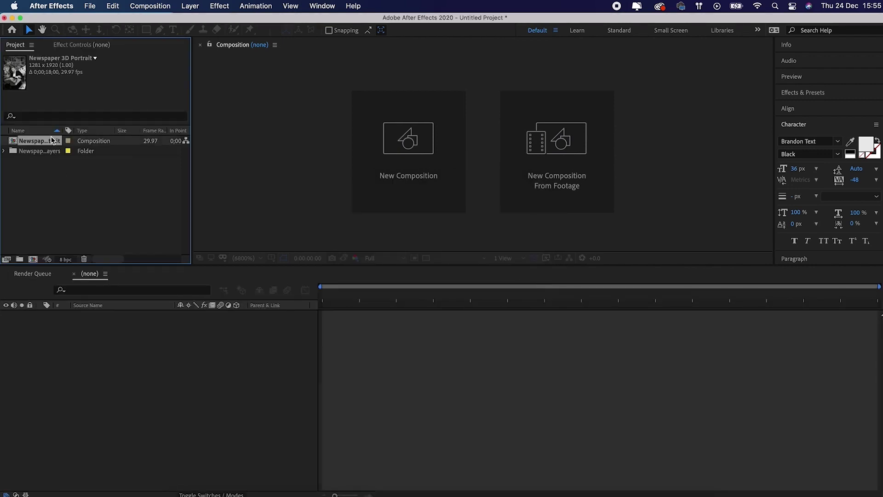
double_click(109, 143)
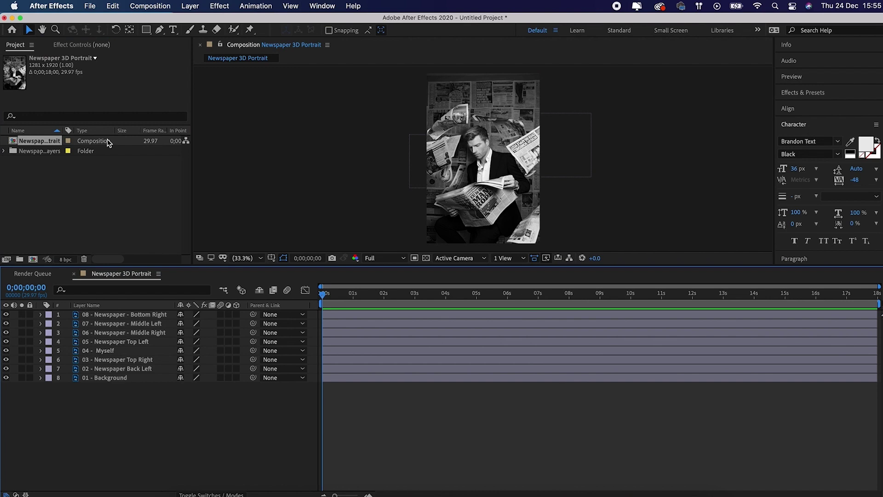
Make 08 - Newspaper - Bottom Right a 3D layer, comparing its position values with the 3D switch off and on.
left_click(93, 315)
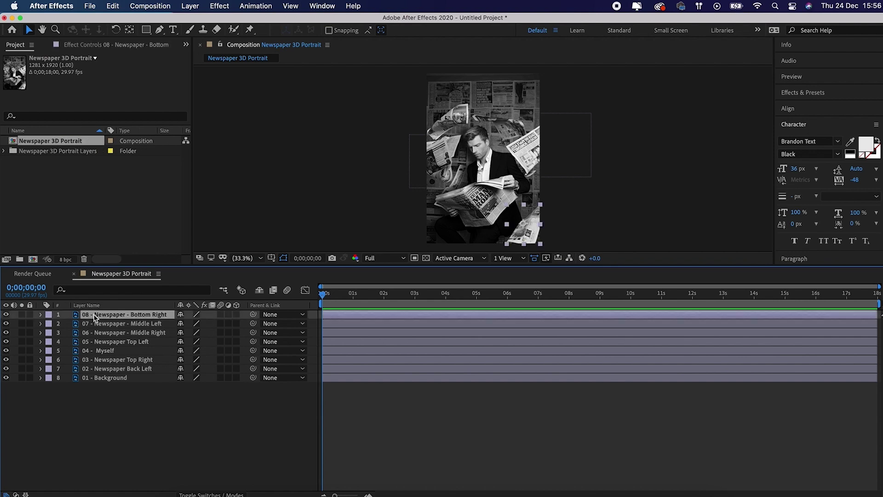
key("p")
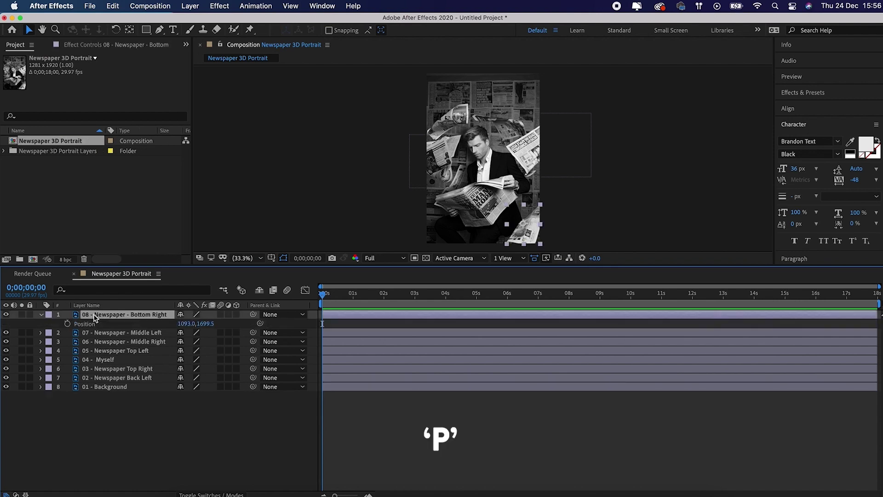
left_click(236, 314)
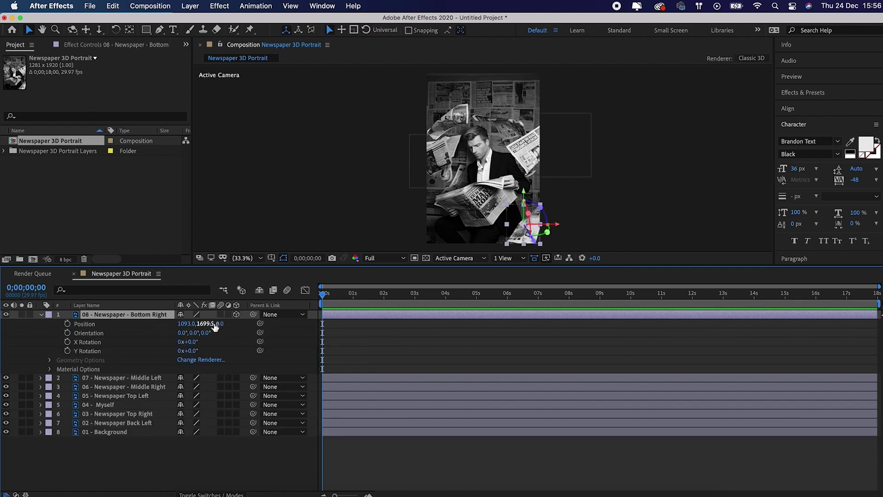
left_click(236, 314)
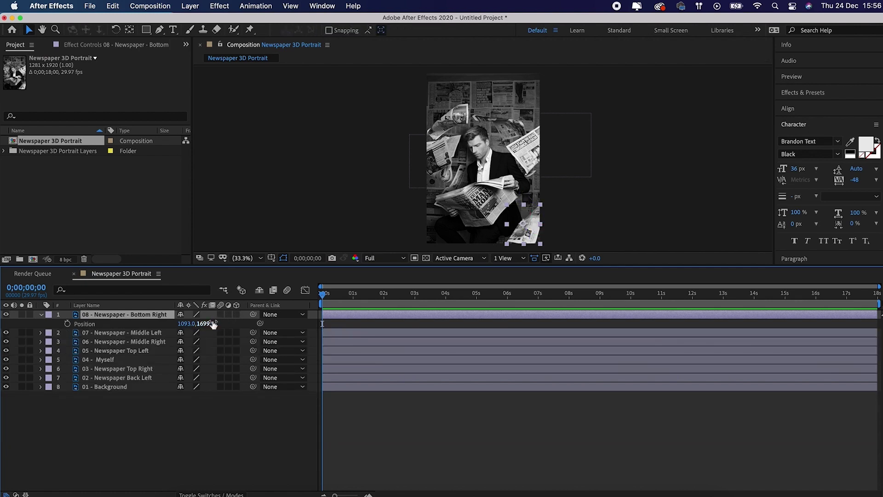
left_click(235, 314)
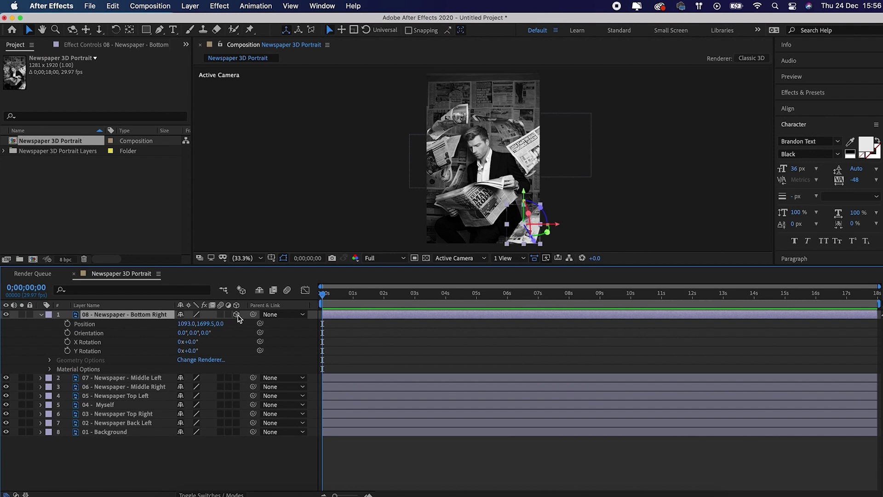
left_click(235, 314)
left_click(236, 314)
key("p")
Turn all layers from 07 - Newspaper - Middle Left down to 01 - Background into 3D layers, leaving nothing selected.
left_click(236, 332)
left_click(236, 323)
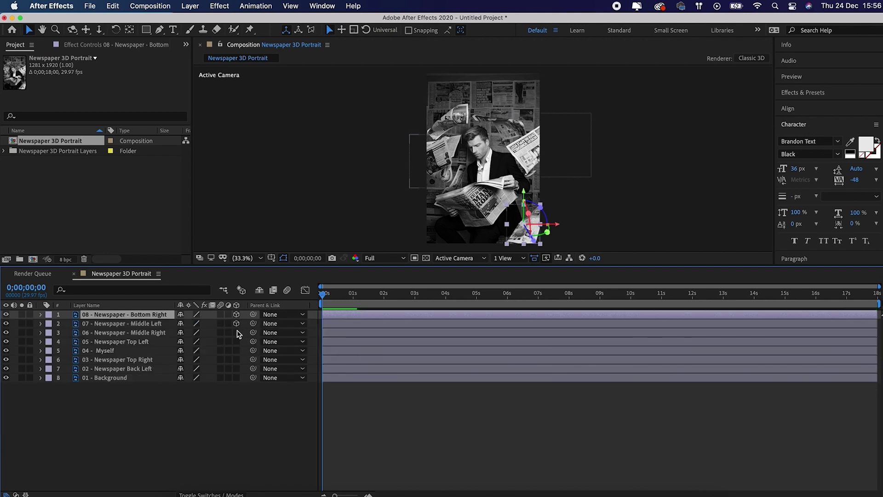
left_click_drag(237, 340, 239, 380)
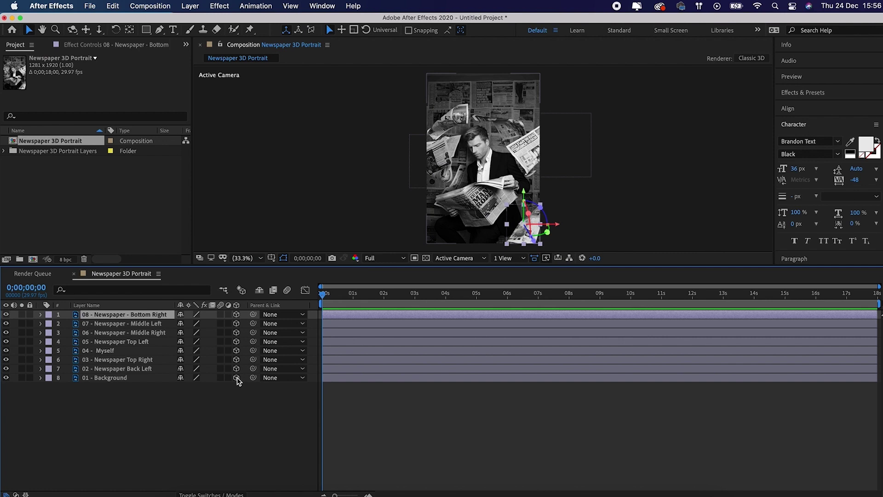
left_click(239, 389)
Add a new camera layer to the composition, accepting its camera settings, and deselect it.
left_click(190, 5)
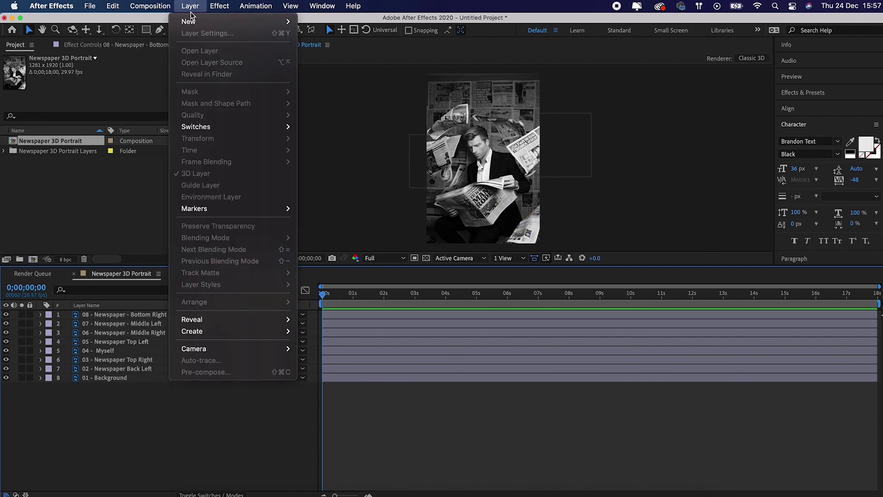
mouse_move(193, 24)
left_click(328, 56)
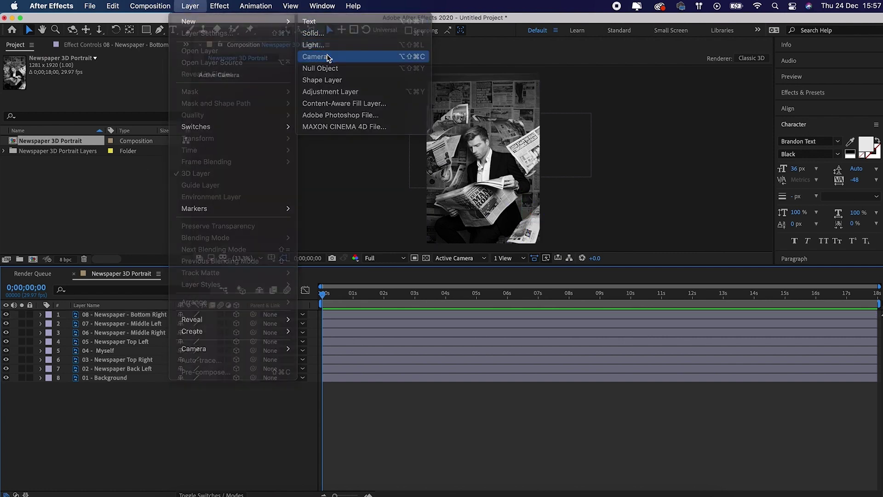
left_click(608, 382)
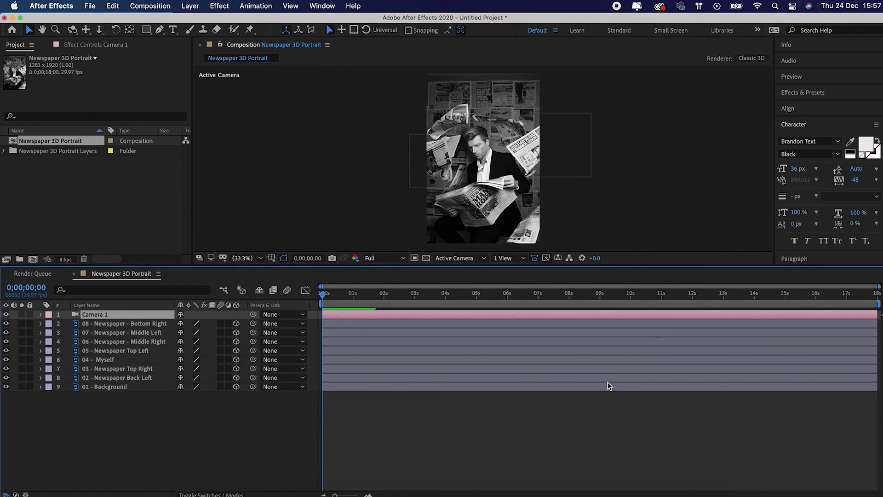
left_click(118, 400)
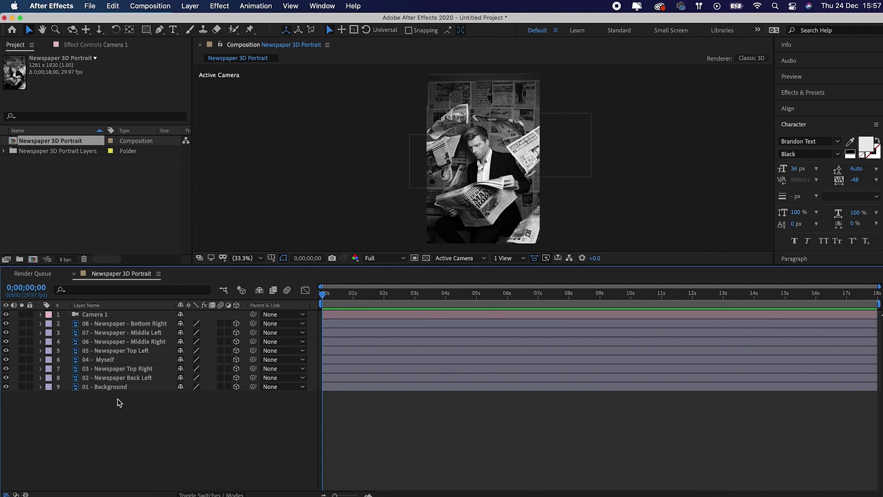
Set the Z position of the 01 - Background layer to 2000.
left_click(115, 388)
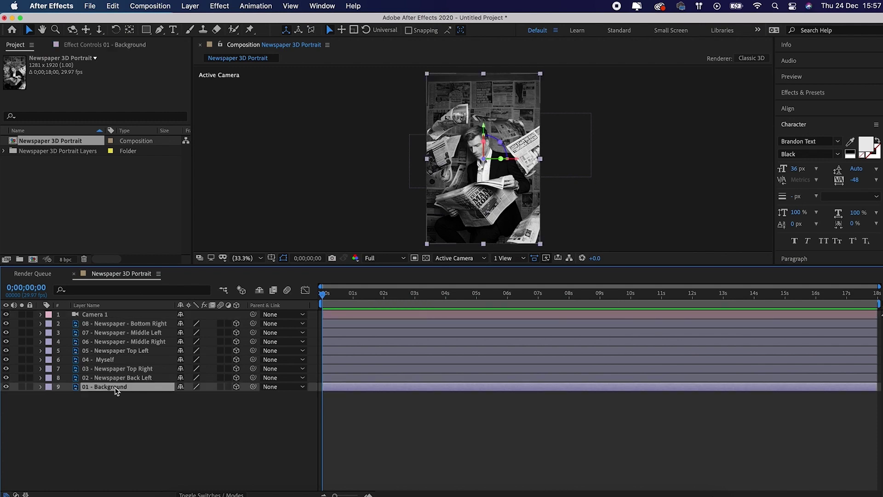
key("p")
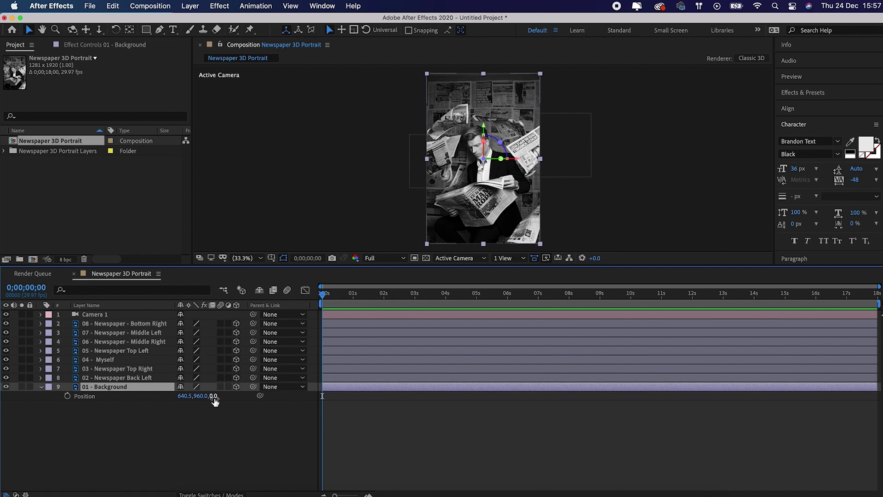
left_click_drag(214, 399, 276, 394)
left_click(221, 396)
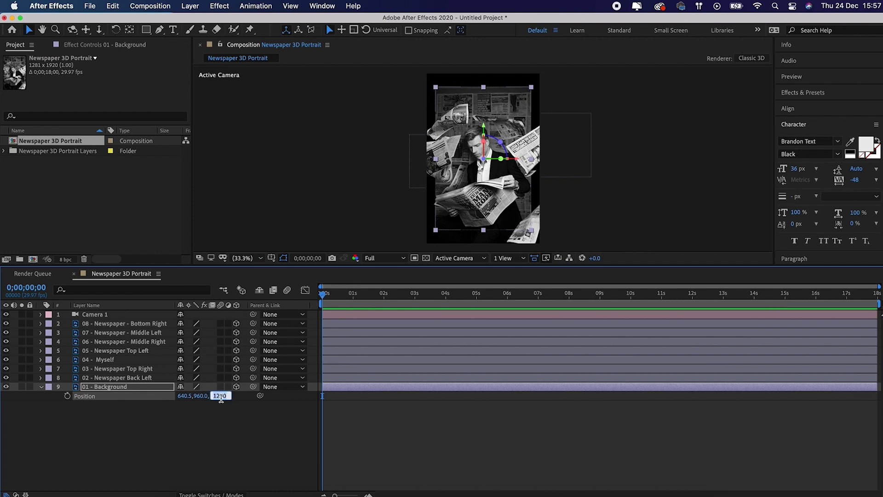
type("2000")
key("Return")
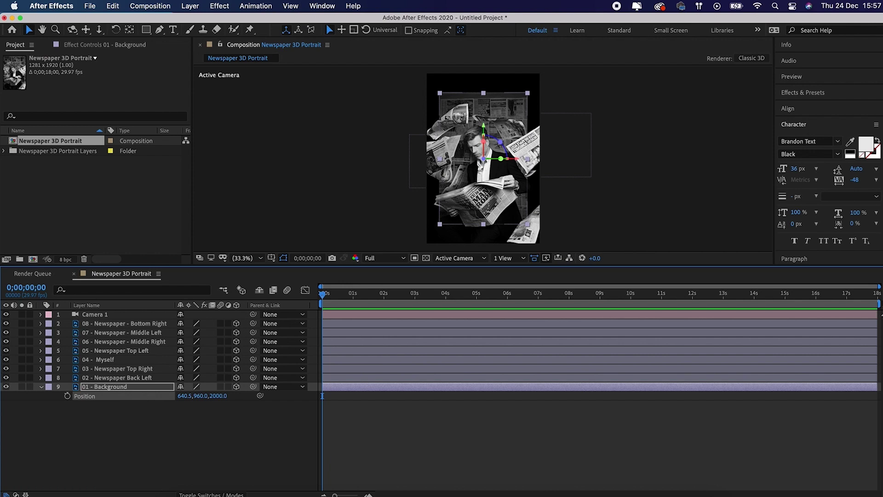
Scale the 01 - Background layer to 146% to fill the frame and move it to X 556.5, Y 899.
key("s")
left_click_drag(225, 395, 251, 395)
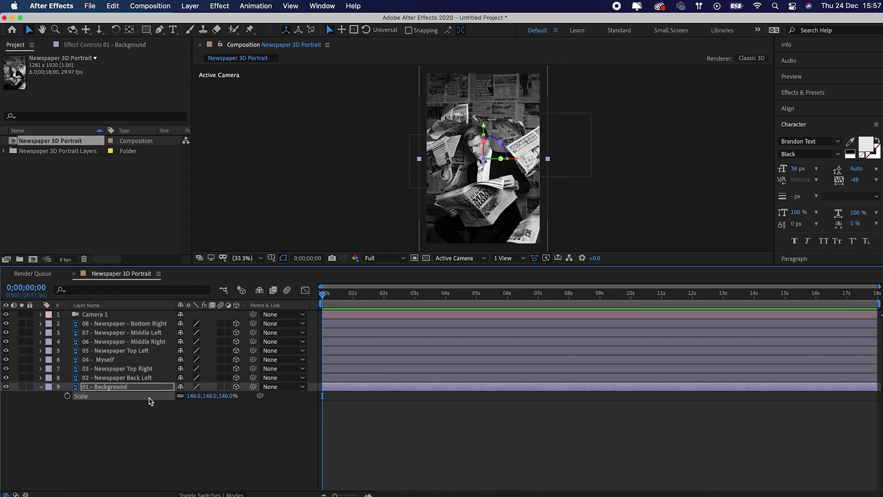
key("p")
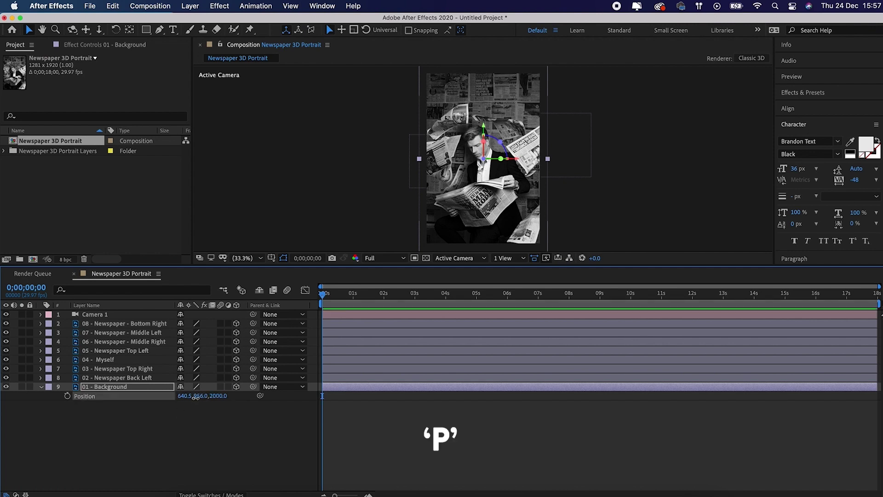
left_click_drag(133, 391, 143, 397)
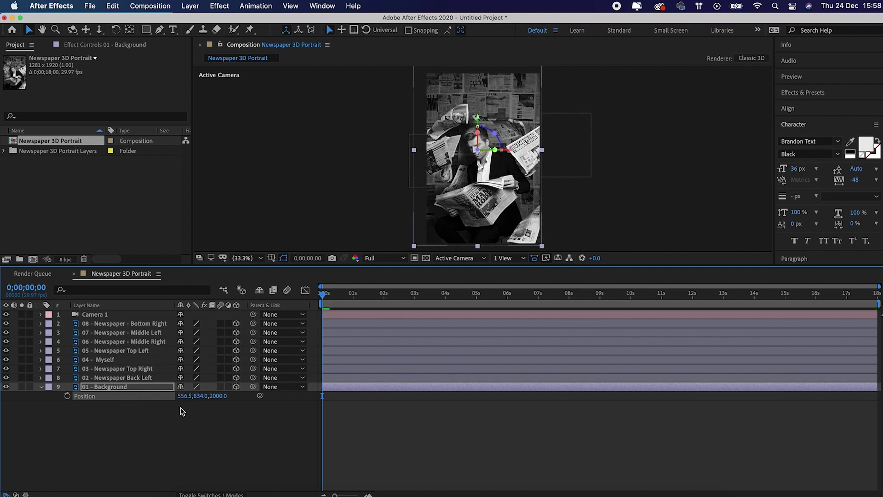
left_click_drag(200, 398, 235, 395)
left_click(212, 430)
left_click(133, 389)
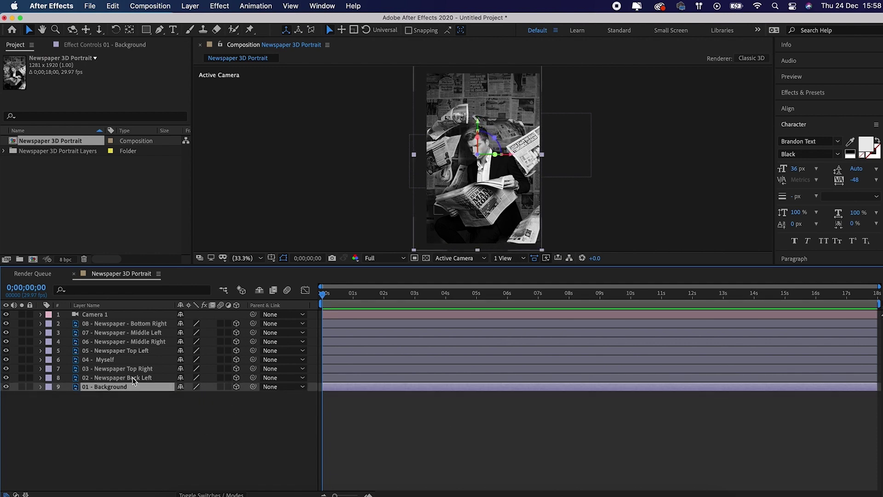
Set the Z position of the 02 - Newspaper Back Left layer to 1000.
left_click(133, 378)
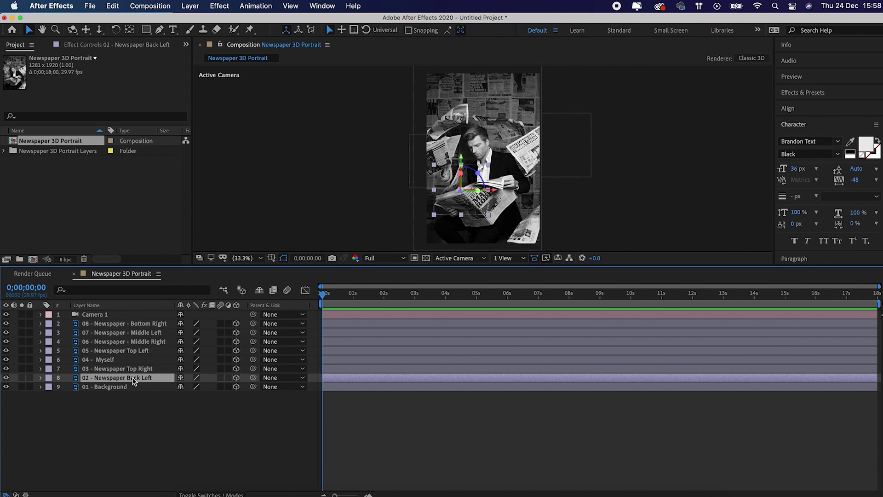
key("p")
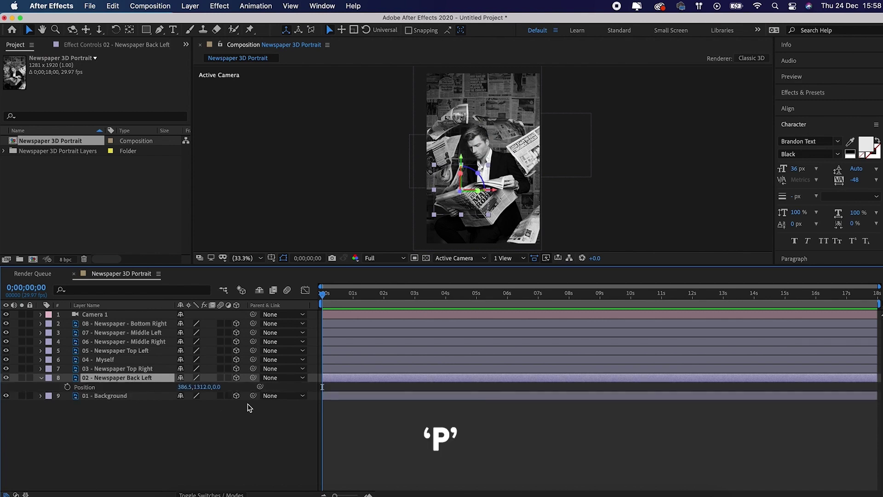
left_click(216, 387)
type("1000")
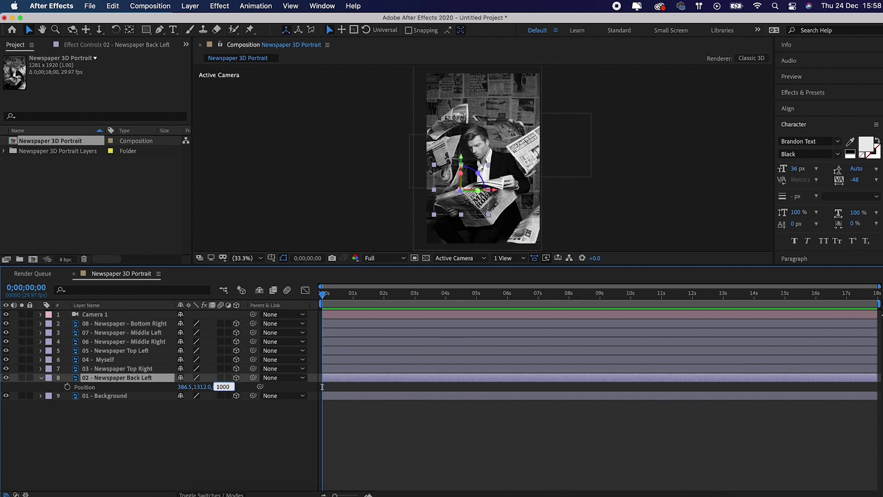
key("Return")
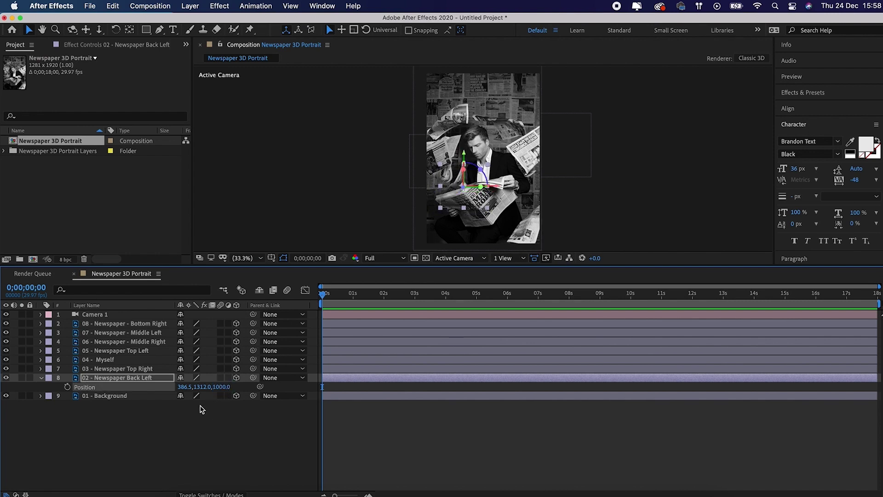
Scale the 02 - Newspaper Back Left layer to 117% and shift its X position to 332.5.
key("s")
left_click_drag(230, 387, 157, 389)
key("p")
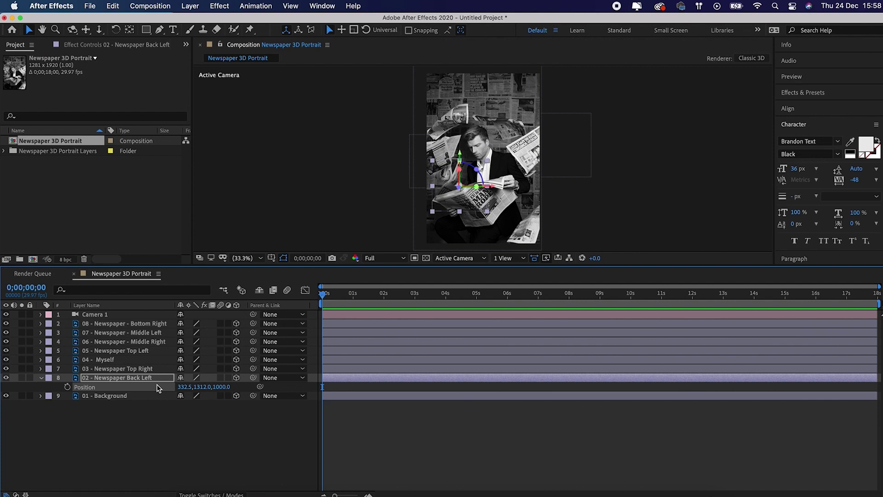
Set Z position and scale of layer 03 to 500 and 108%, layer 05 to -1000 and 90%, and layer 06 to -2000 and 91%.
left_click(130, 369)
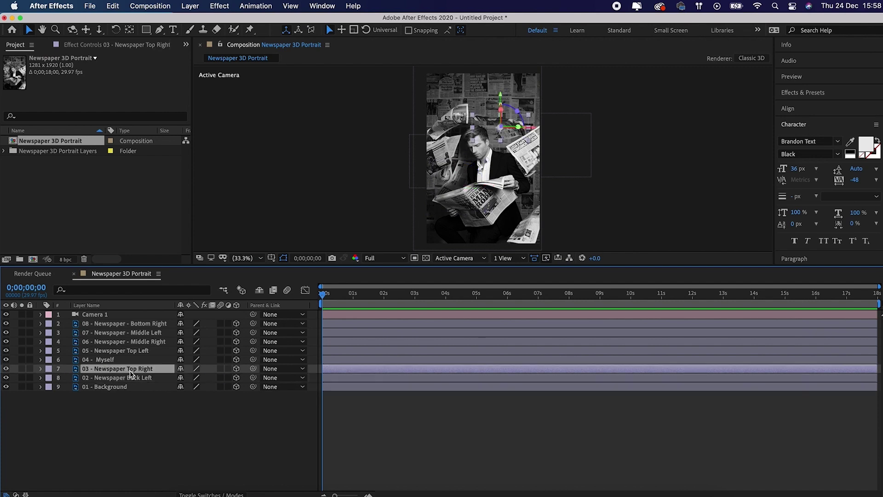
key("super+Up")
key("super+Up")
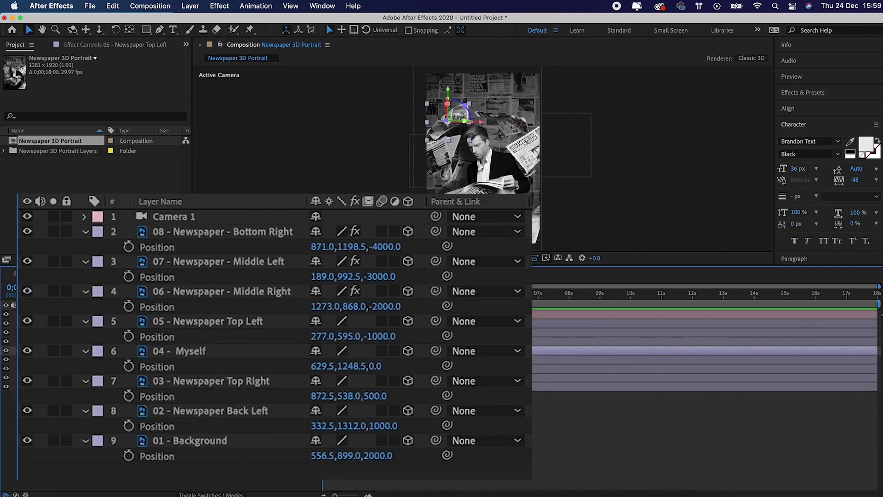
key("super+Up")
key("s")
Set layer 07's Z position to -3000 at 86% scale and layer 08's Z position to -4000 at 68% scale.
key("super+Up")
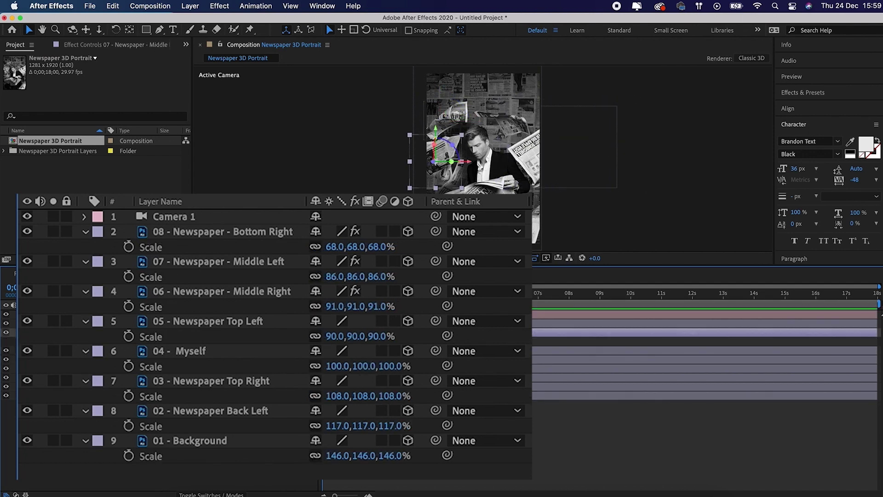
key("super+Up")
key("s")
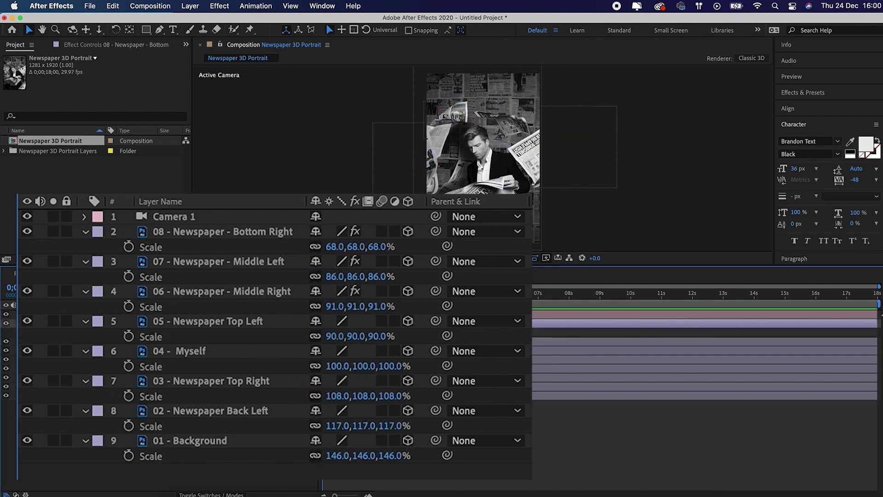
Animate Camera 1's position with a keyframe at 0 seconds and another at 16 seconds with Z at -3781.9.
left_click(108, 314)
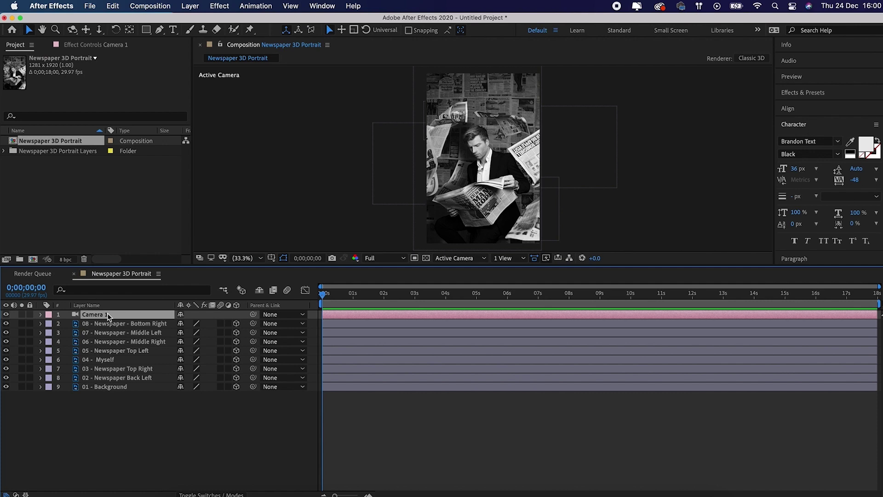
key("p")
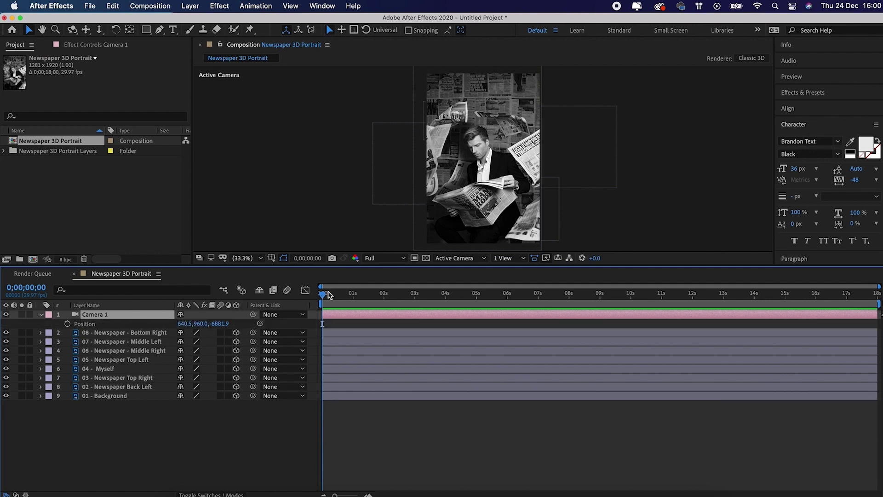
left_click(68, 323)
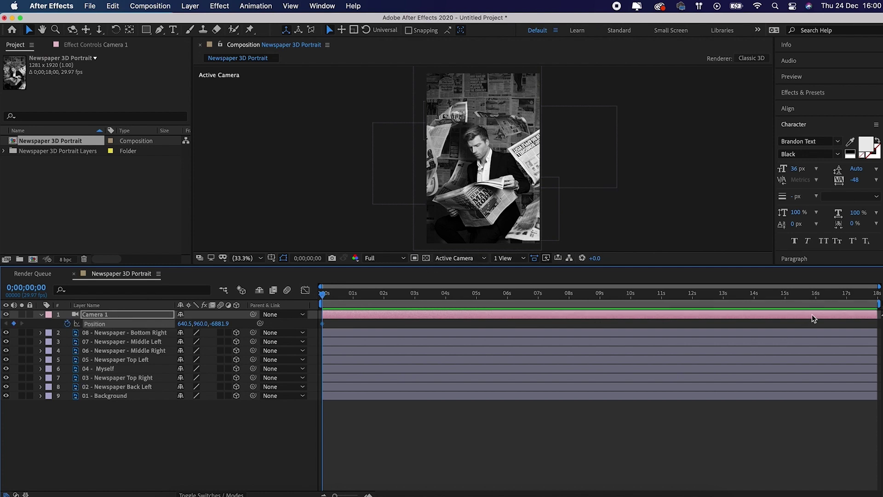
left_click(815, 299)
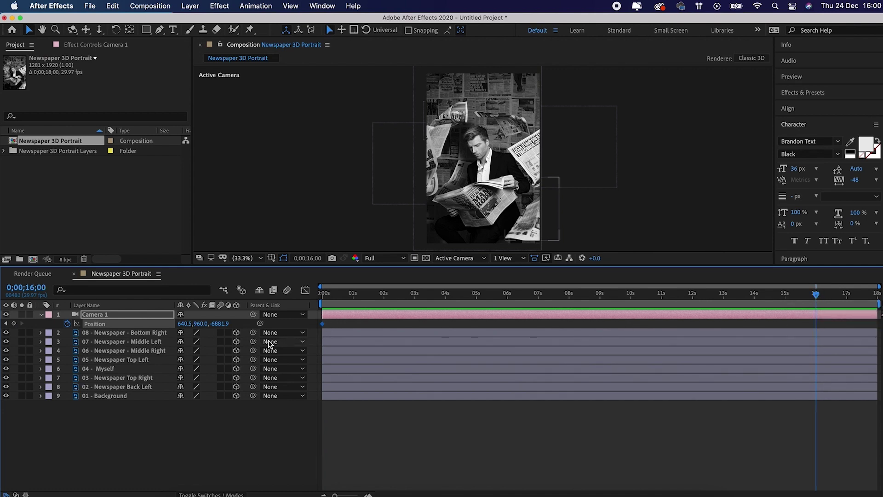
left_click_drag(219, 326, 267, 315)
left_click_drag(299, 315, 364, 306)
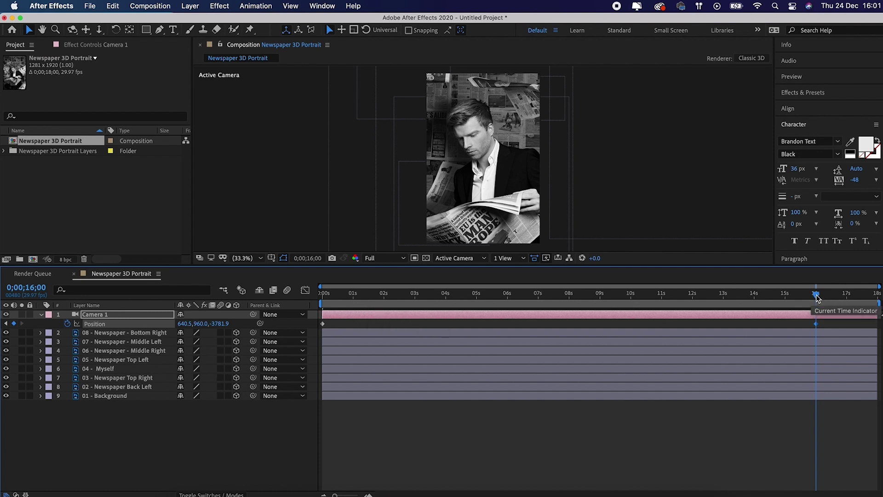
left_click_drag(817, 298, 233, 333)
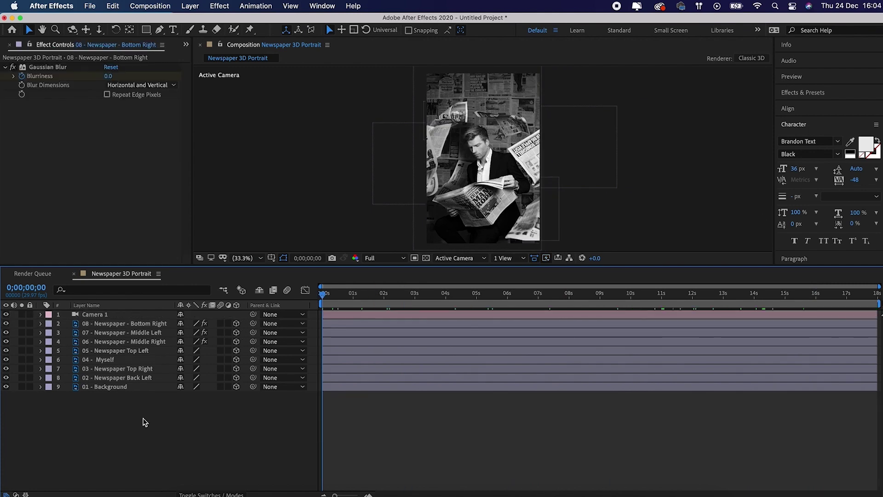
Apply Gaussian Blur to the 01 - Background layer, keyframe Blurriness from 0 at the start to 5 at 16 seconds, and review the layers' blur keyframes.
left_click(122, 389)
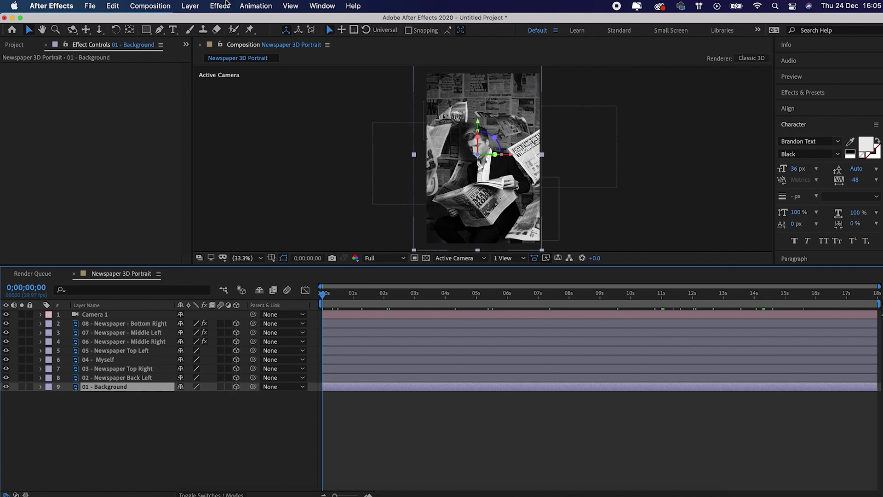
left_click(219, 5)
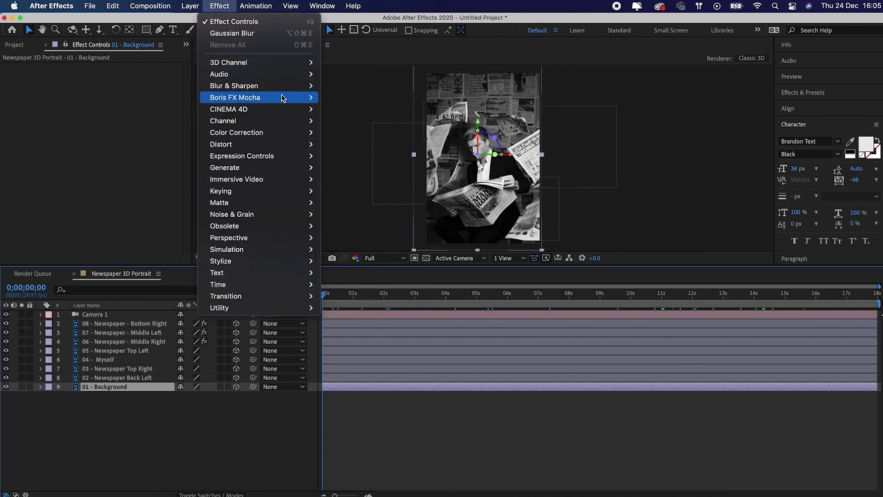
mouse_move(281, 88)
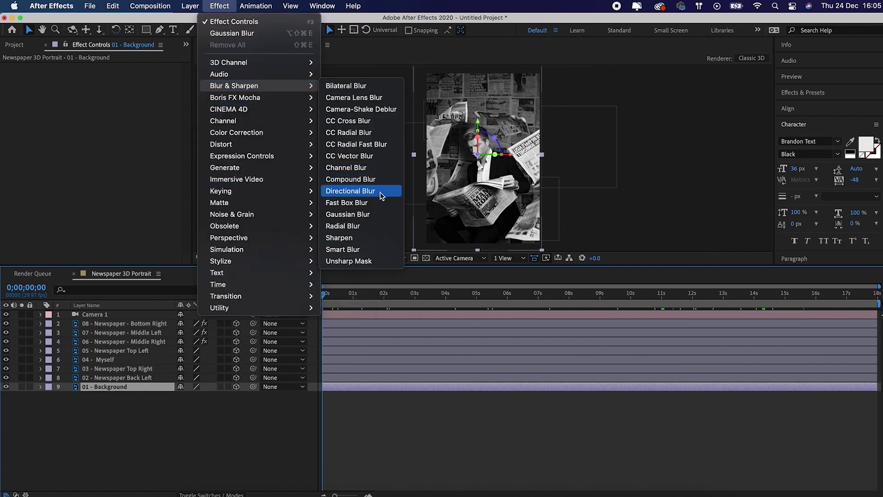
left_click(375, 214)
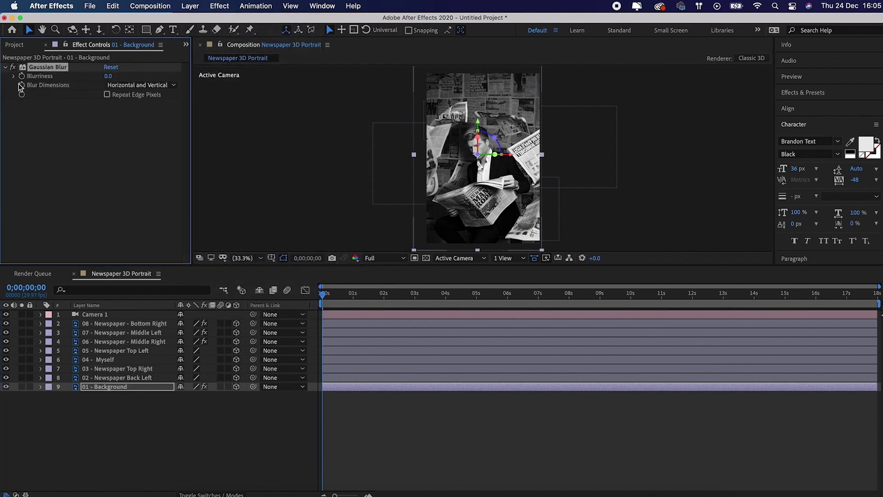
left_click_drag(536, 300, 816, 304)
left_click(109, 81)
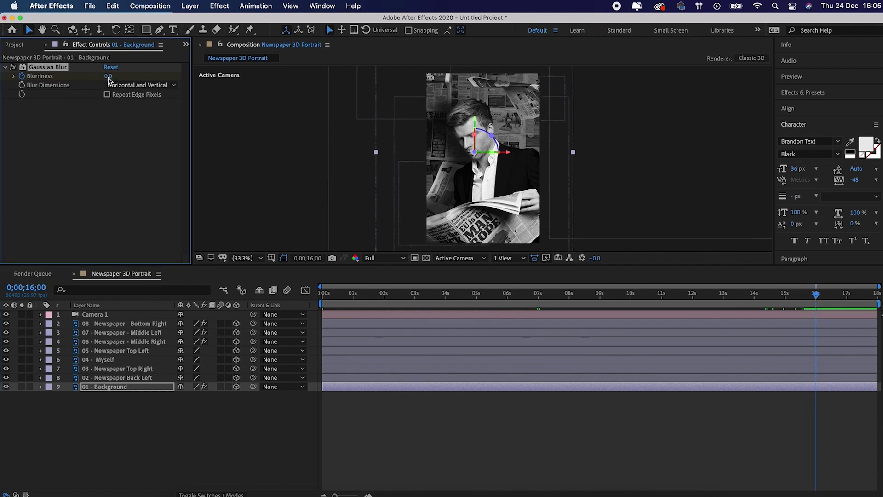
left_click_drag(816, 297, 324, 306)
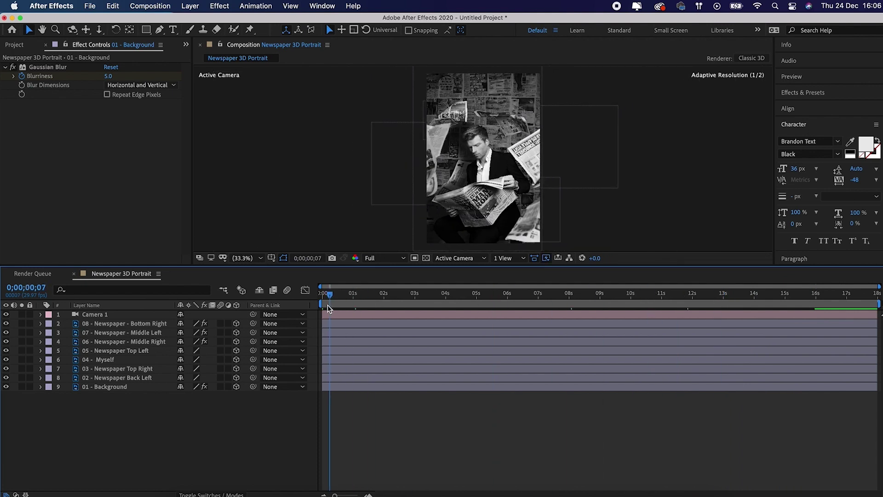
key("ctrl+Down")
key("u")
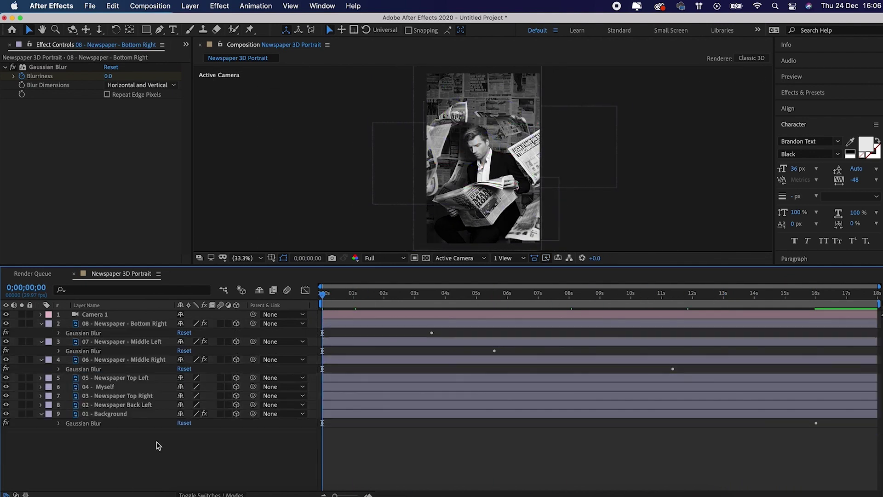
left_click(130, 413)
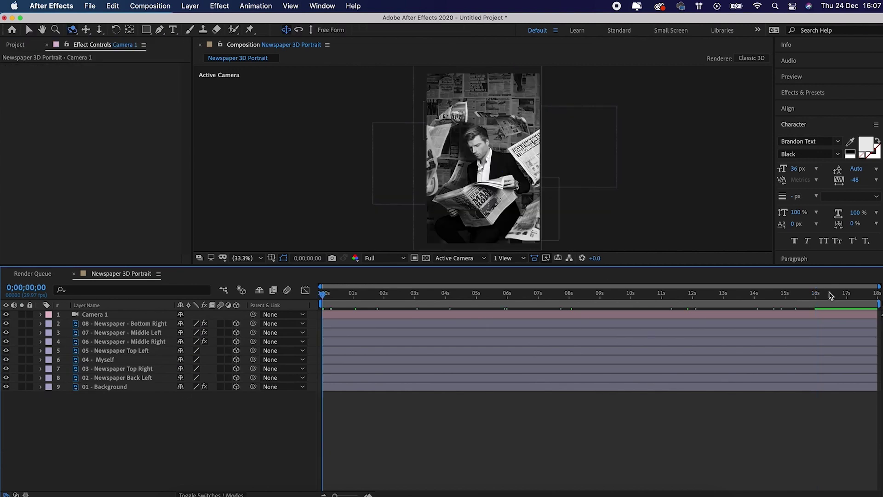
Shorten the work area to end at 16 seconds and add the composition to the Render Queue.
left_click(815, 297)
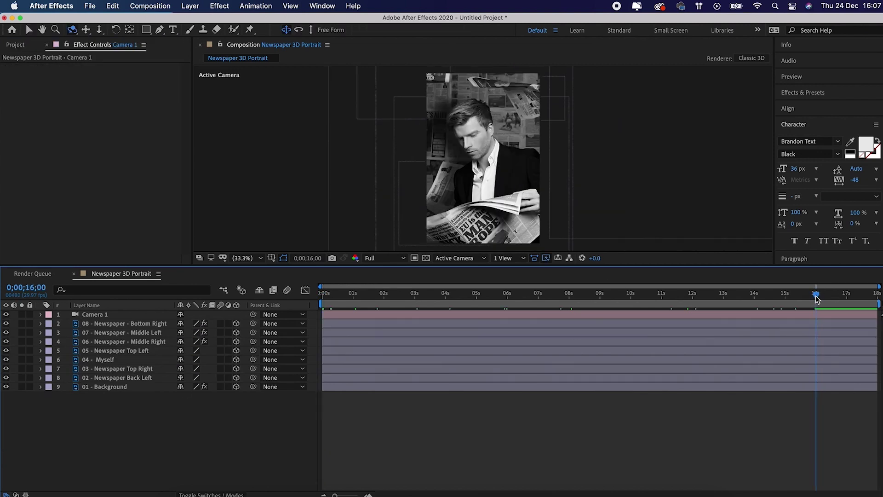
left_click_drag(878, 303, 818, 306)
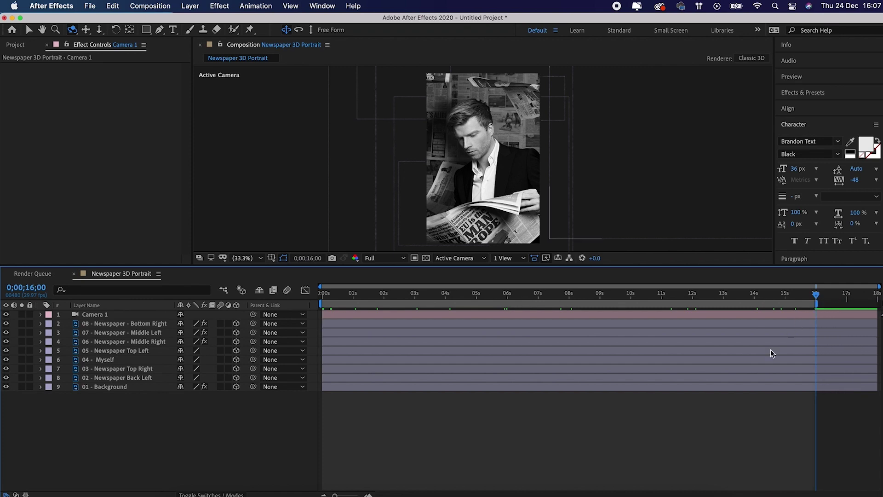
left_click(90, 6)
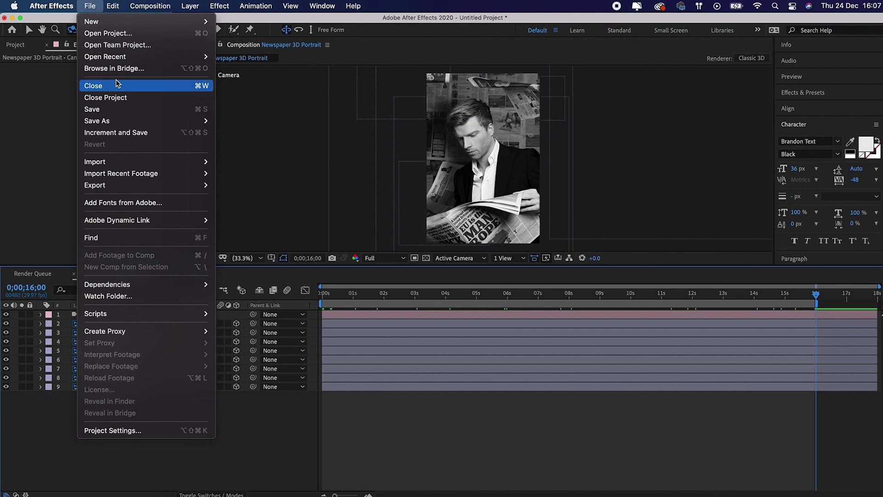
mouse_move(143, 187)
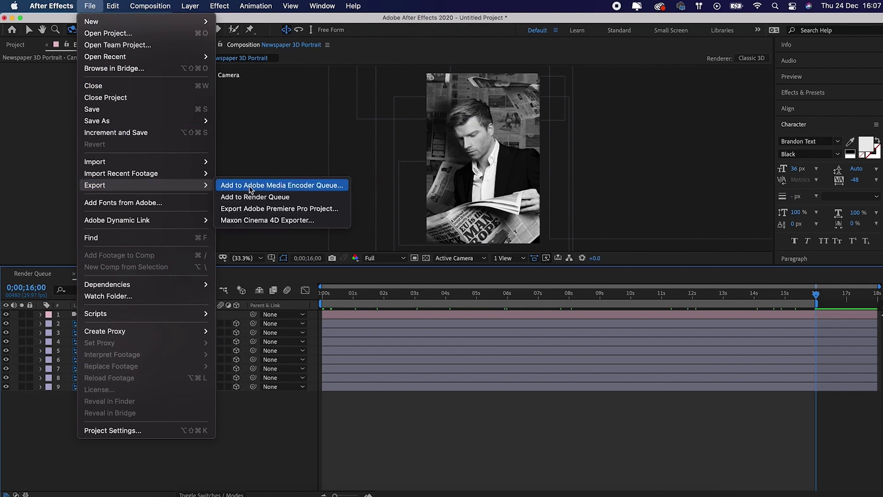
left_click(253, 196)
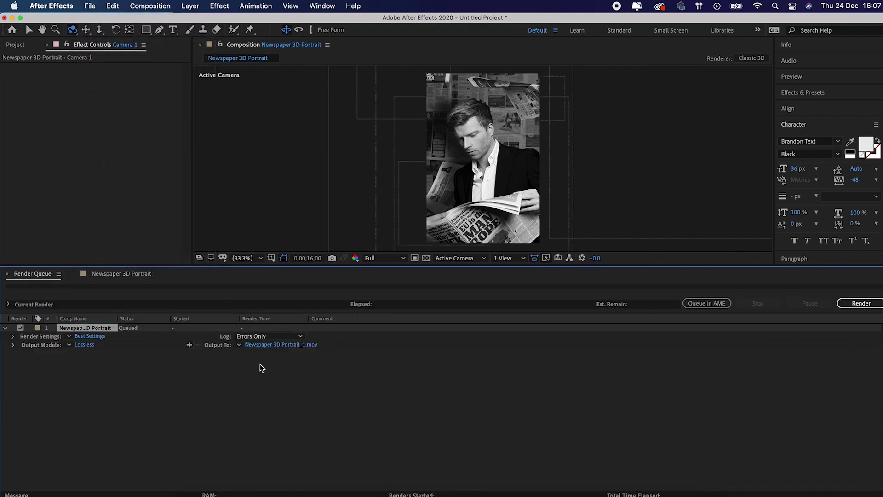
Name the output movie Newspaper 3D Portrait (AE Export).mov in the 3D Newspaper Portrait folder and render it.
left_click(269, 348)
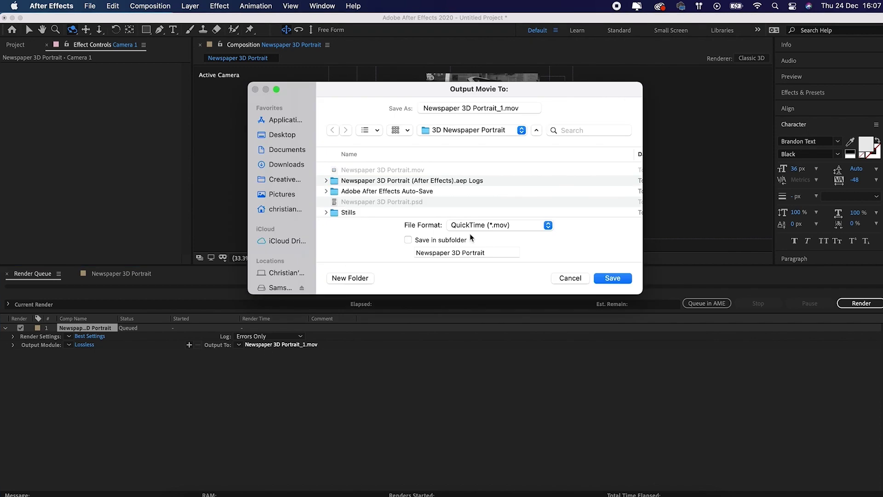
left_click(506, 109)
key("BackSpace")
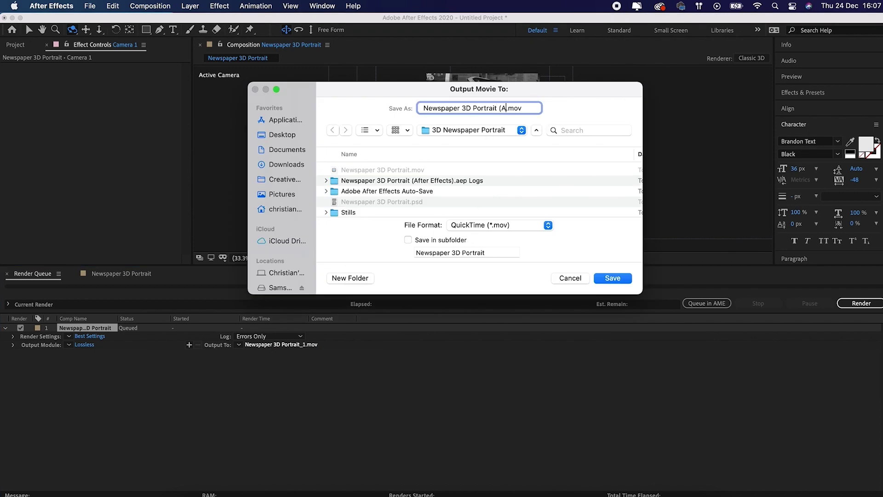
left_click(614, 277)
left_click(859, 303)
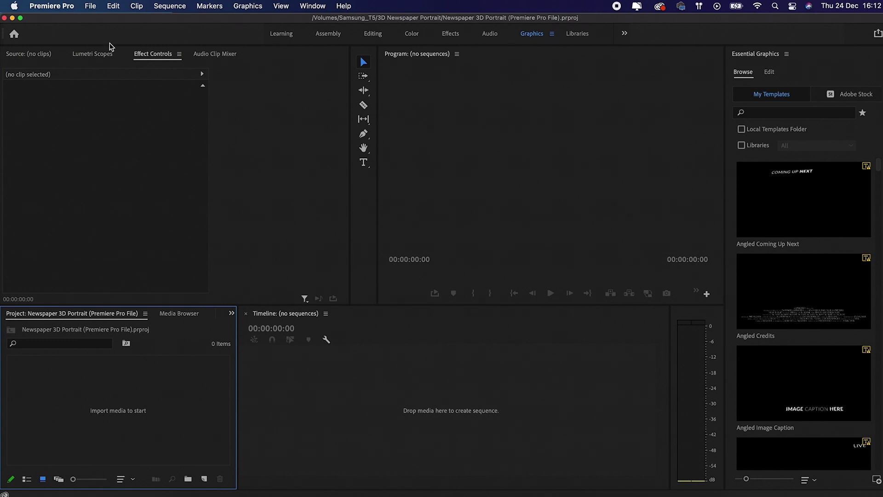
In Premiere Pro, import Newspaper 3D Portrait (AE Export).mov and place it at the start of track V1, keeping the existing sequence settings.
left_click(90, 6)
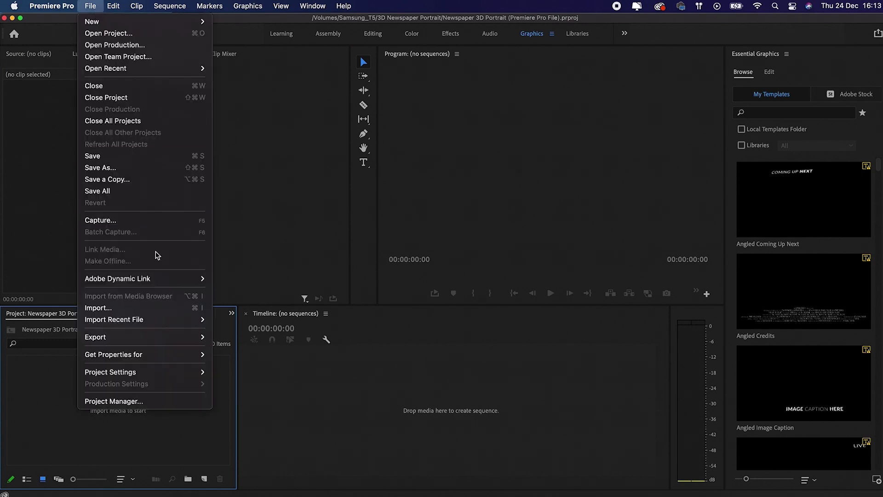
left_click(167, 308)
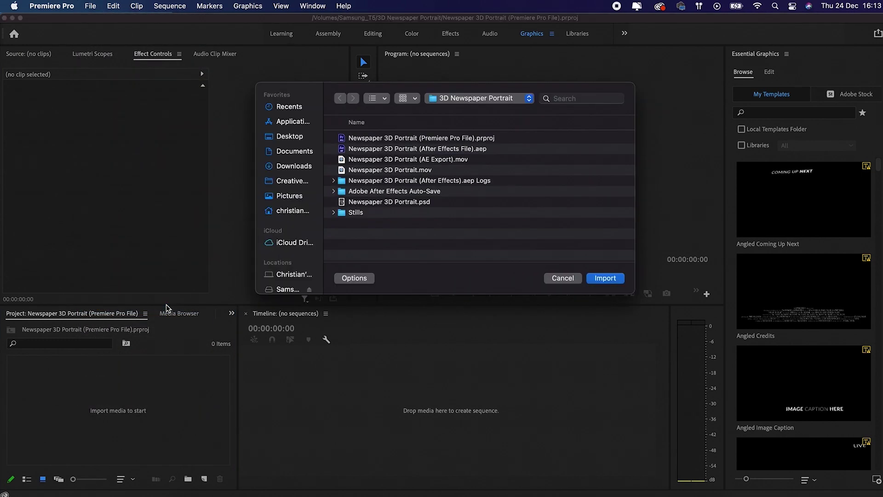
left_click(434, 174)
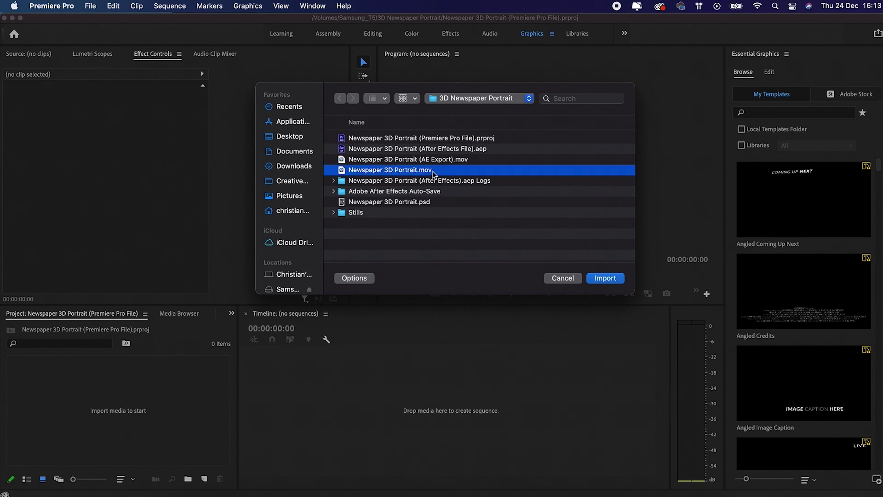
left_click(443, 160)
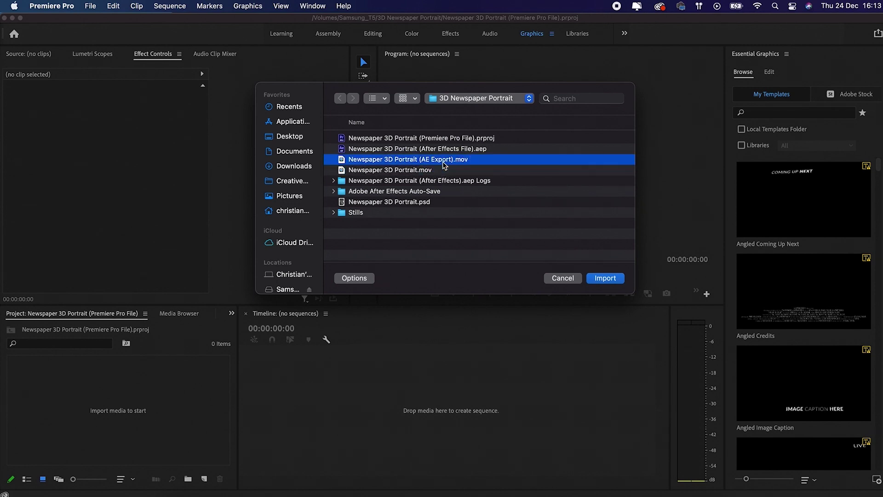
left_click(606, 279)
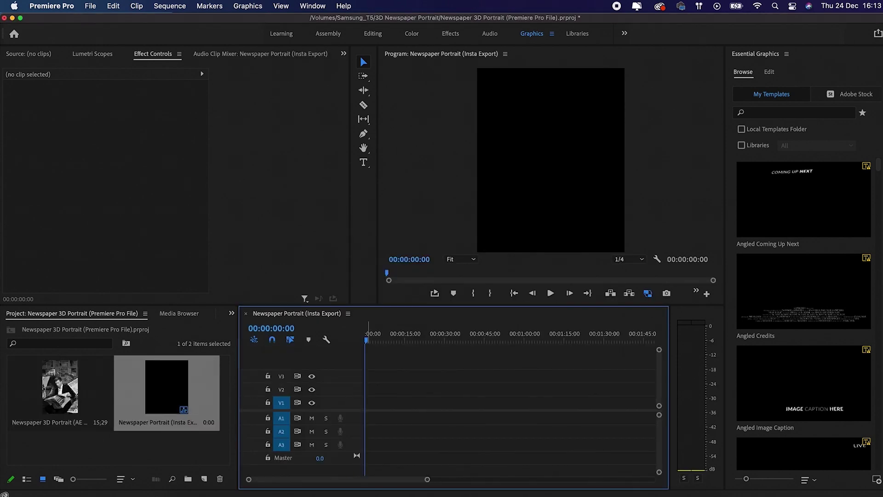
left_click_drag(54, 390, 381, 404)
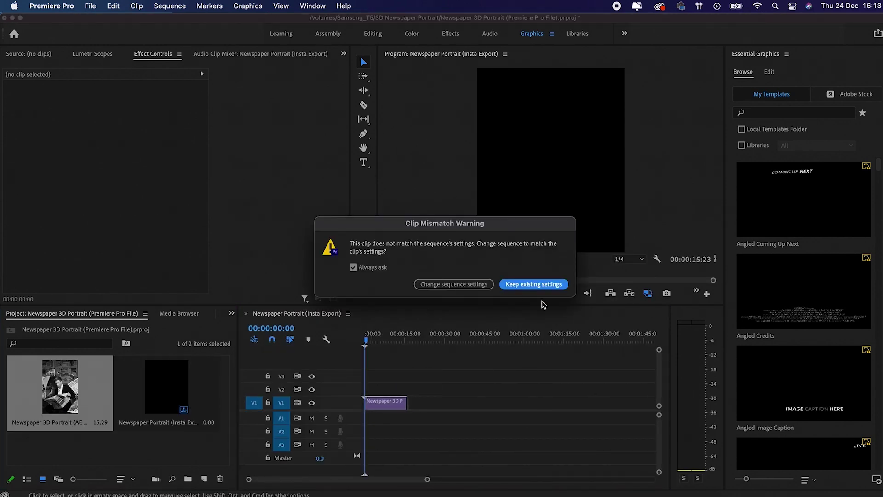
left_click(533, 284)
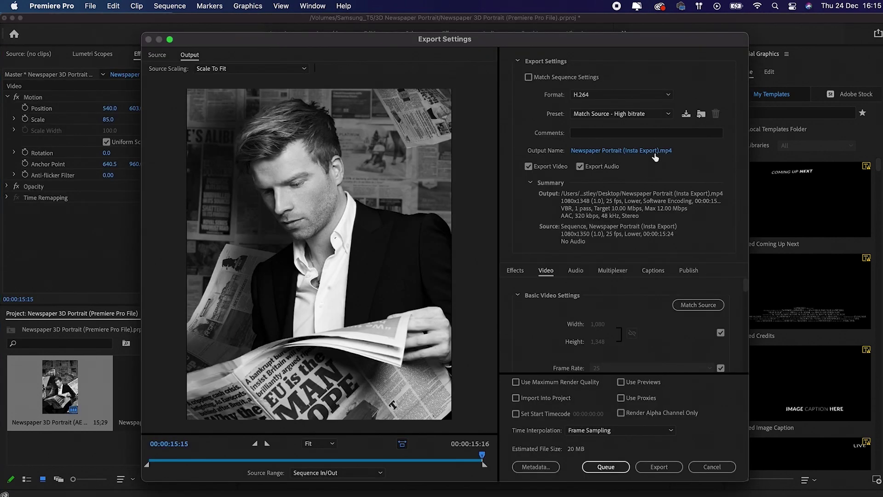
Choose the High Quality 1080p HD export preset, set the frame size to 1080 x 1350, and export the H.264 video.
left_click(653, 115)
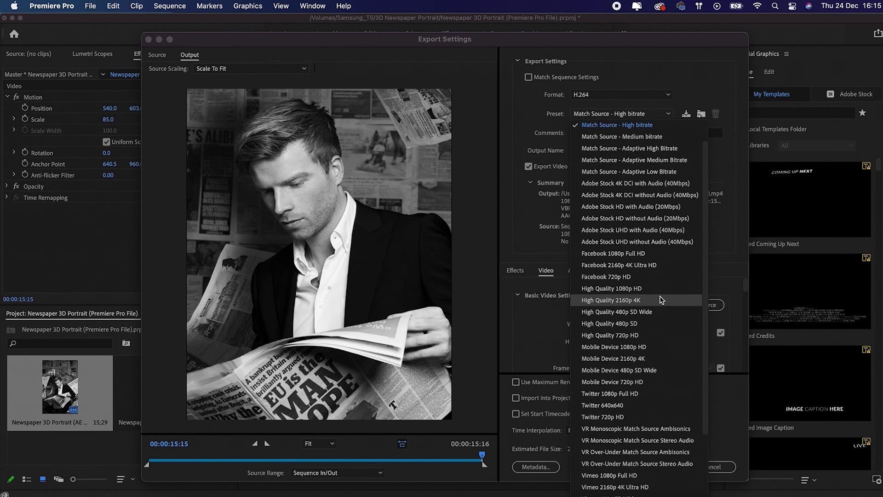
left_click(607, 289)
left_click(586, 324)
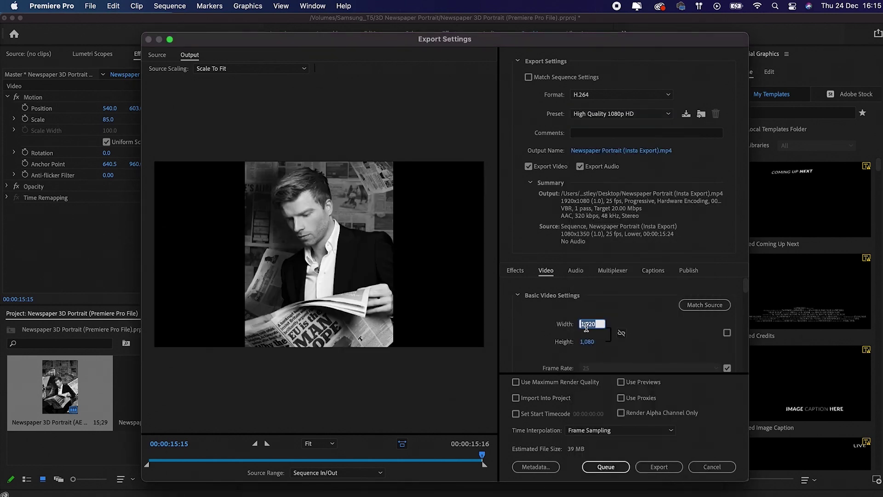
type("1080")
left_click(585, 342)
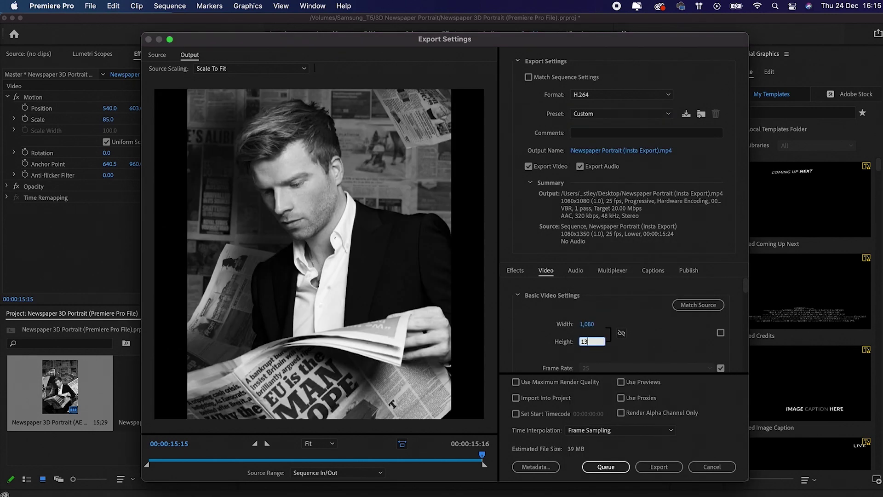
left_click(649, 357)
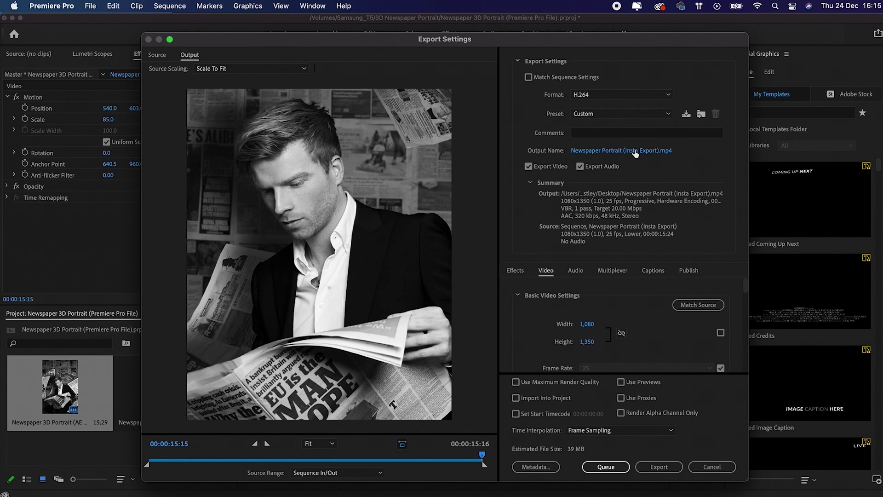
left_click(659, 466)
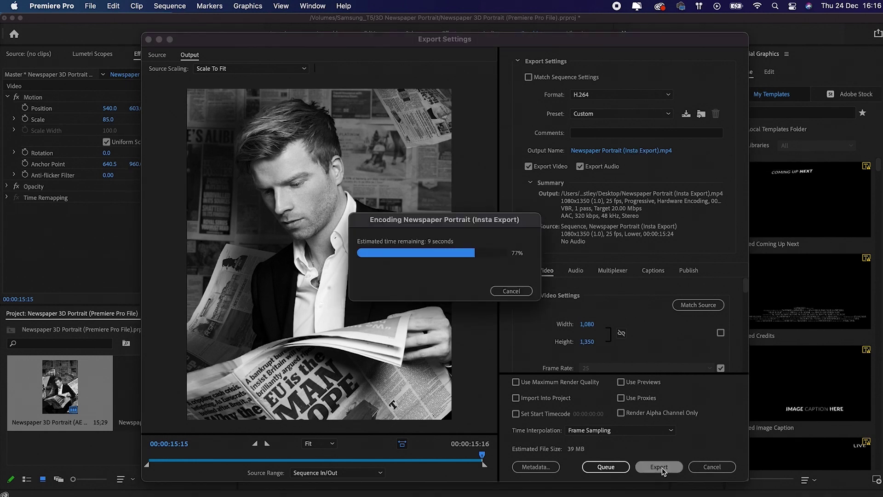